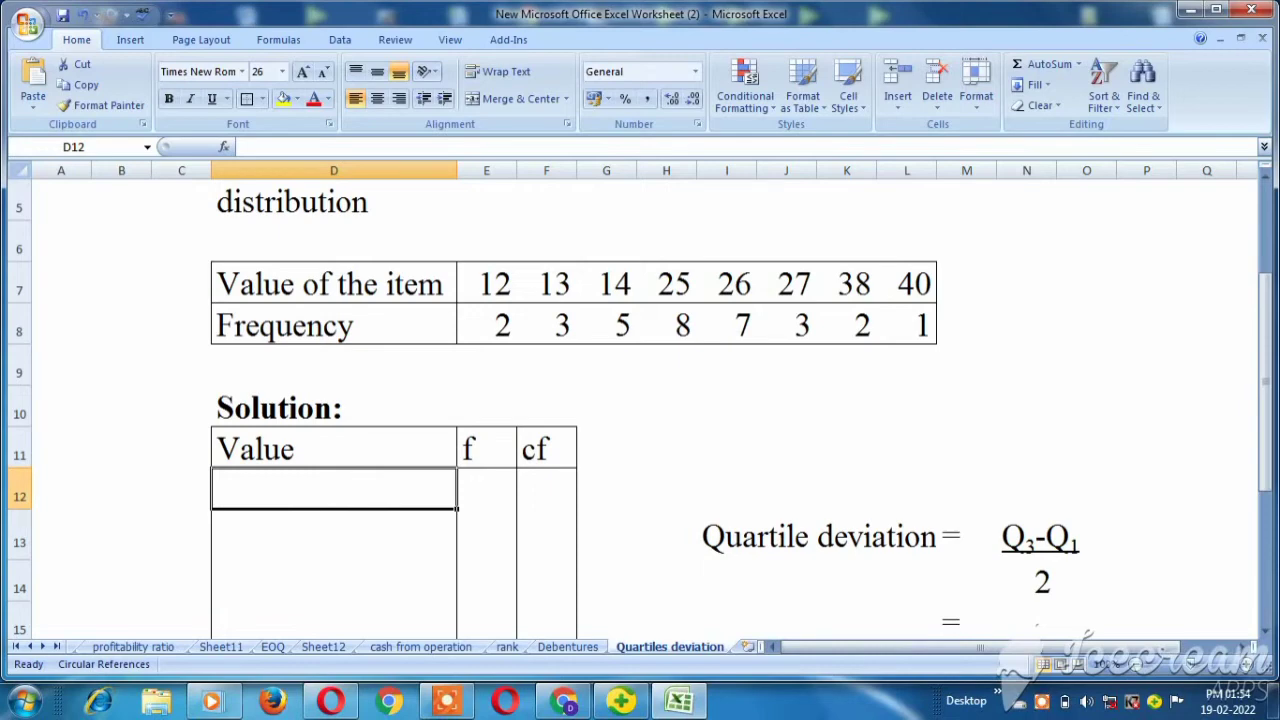
Step: Enter the first values 12, 13 and 14 in the Value column
key("shift+Down")
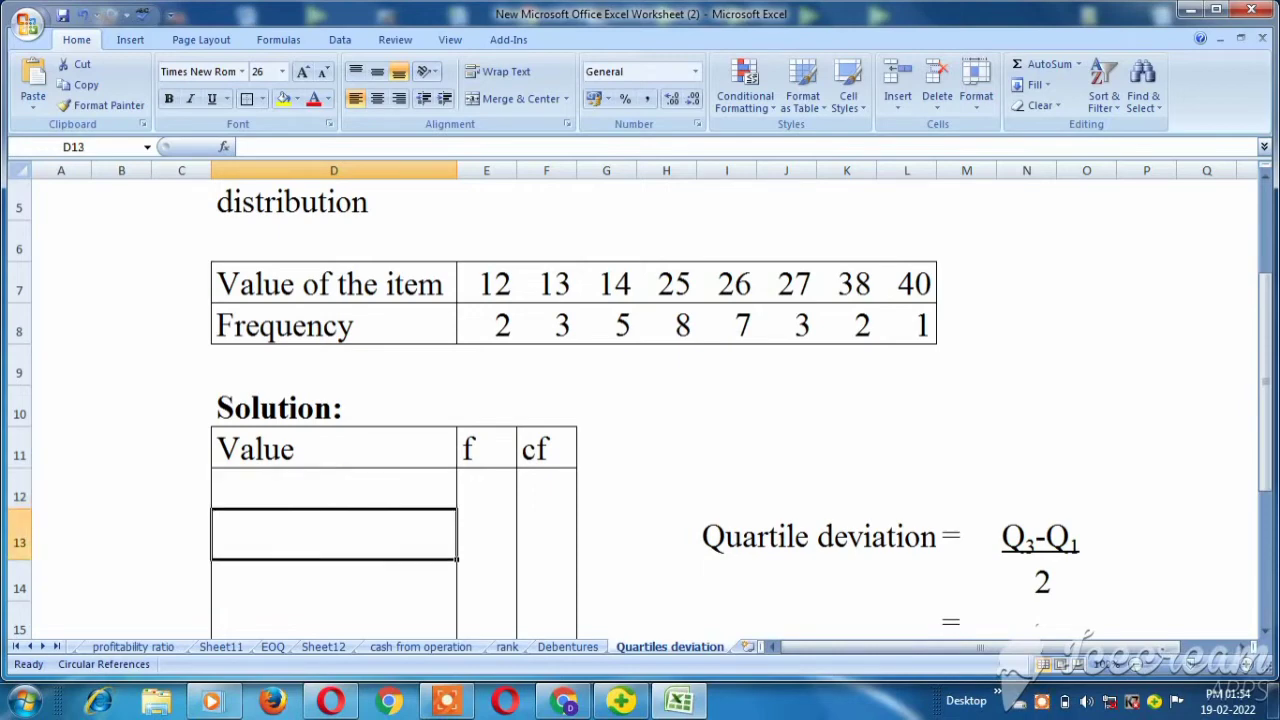
key("shift+Up")
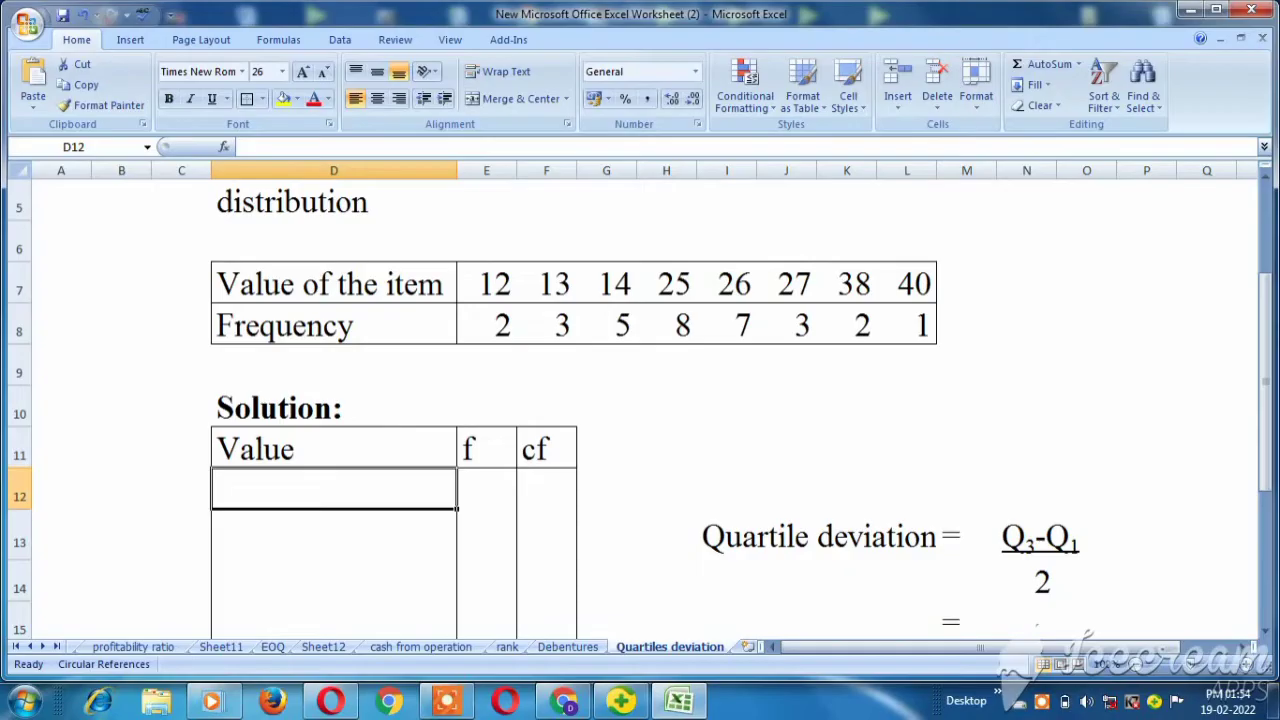
type("12")
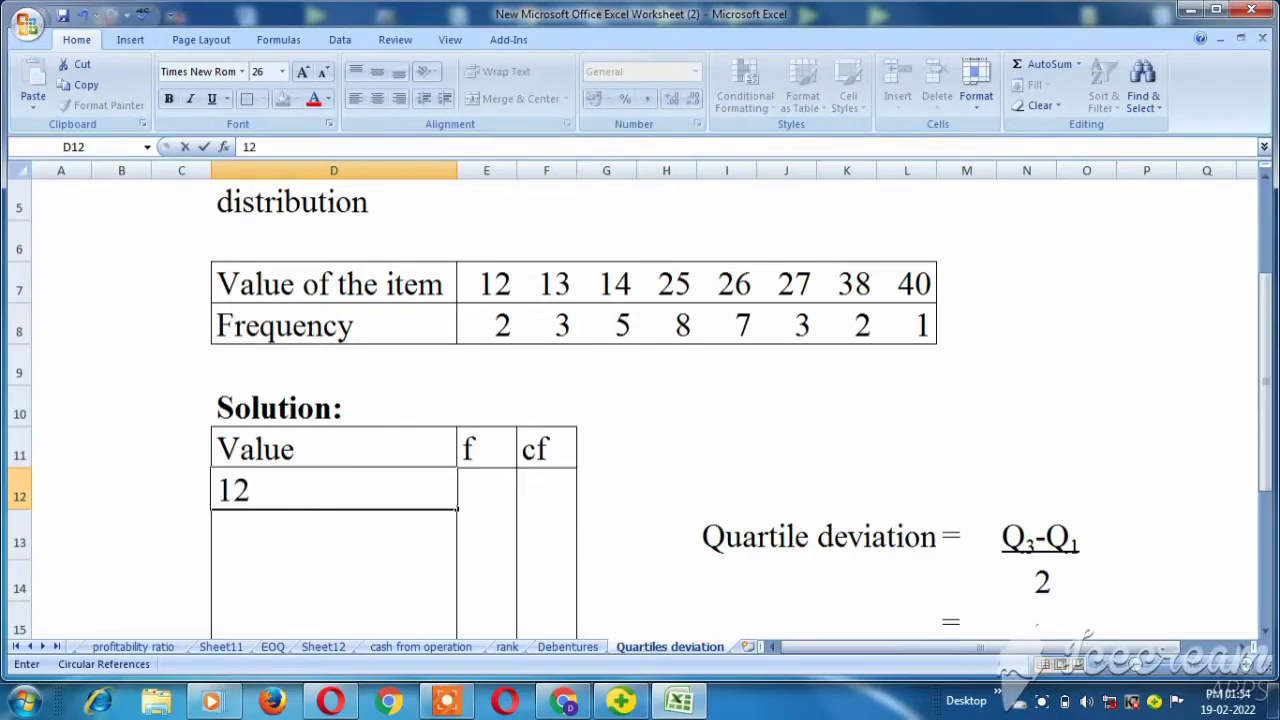
key("Return")
type("13")
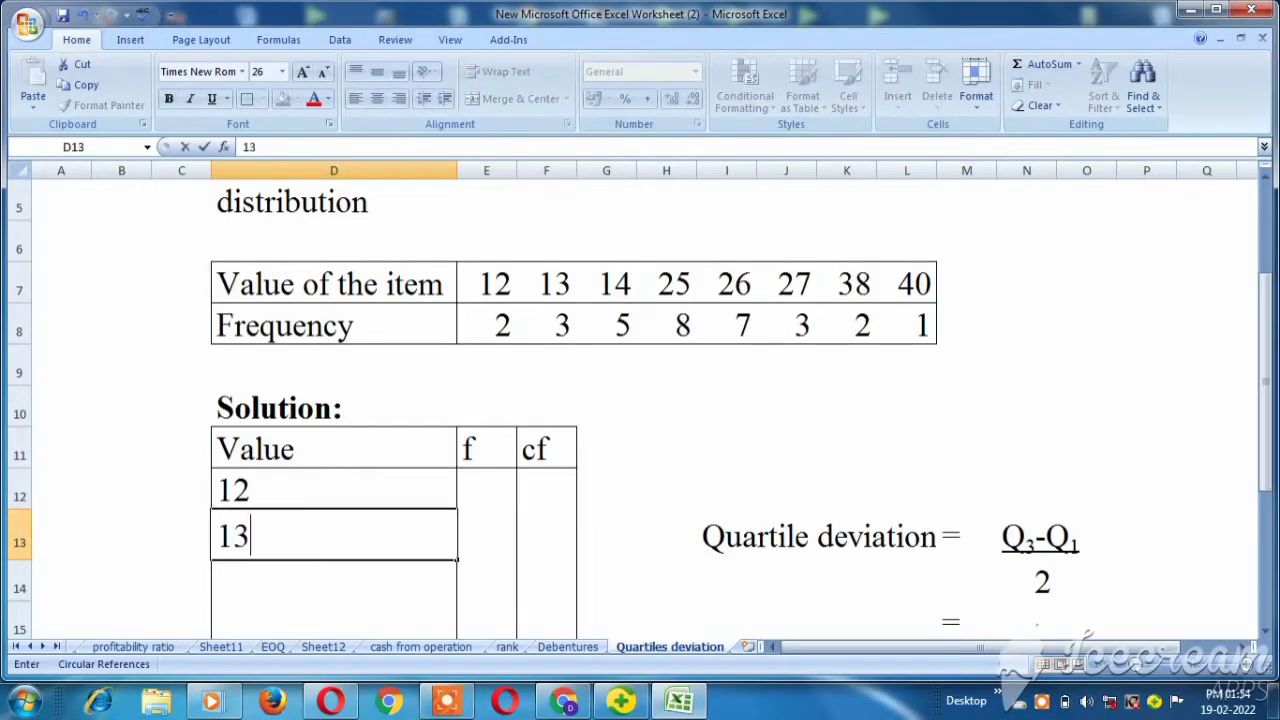
key("Return")
type("14")
left_click(666, 620)
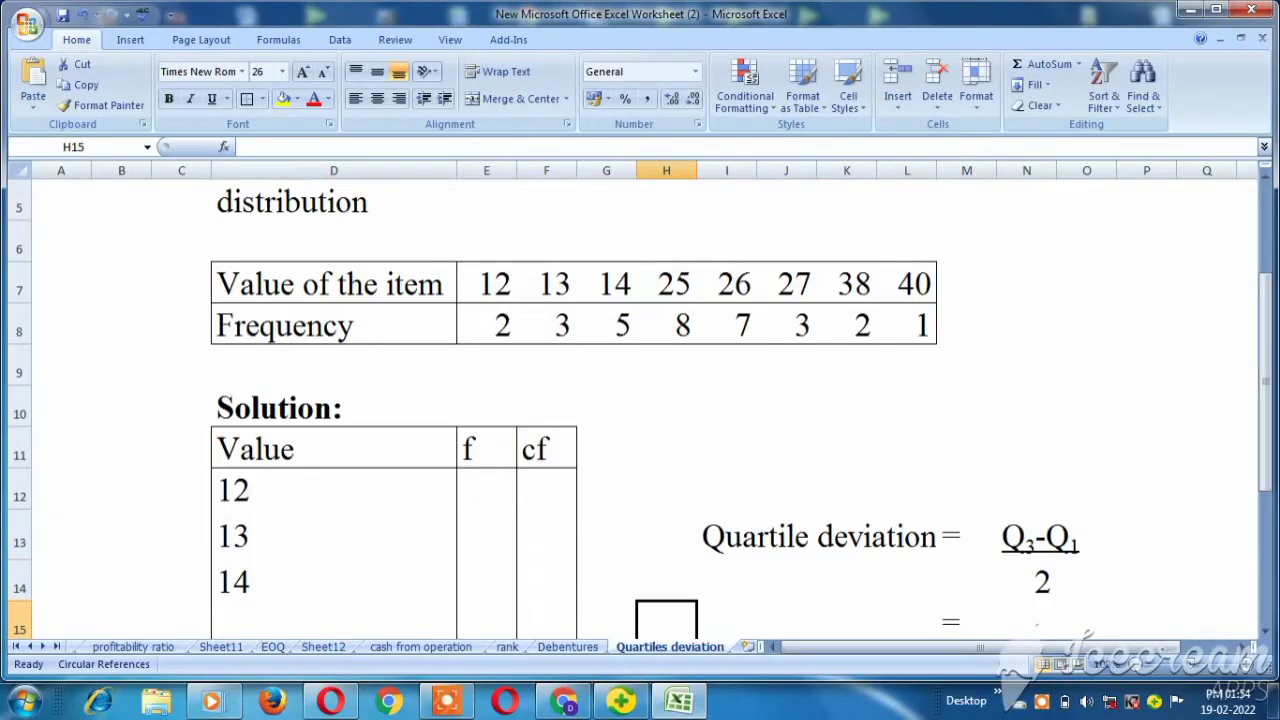
left_click(333, 620)
Step: Continue the Value column with 25, 26, 27, 38 and 40
type("25")
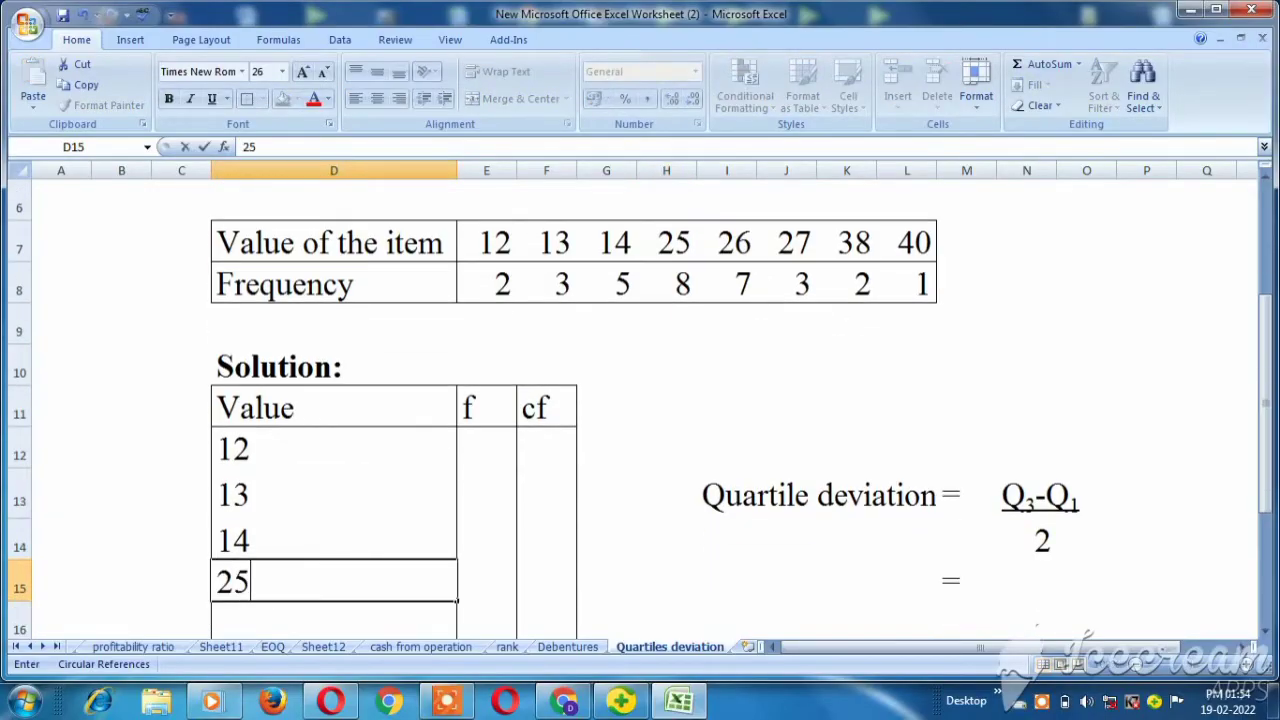
key("Return")
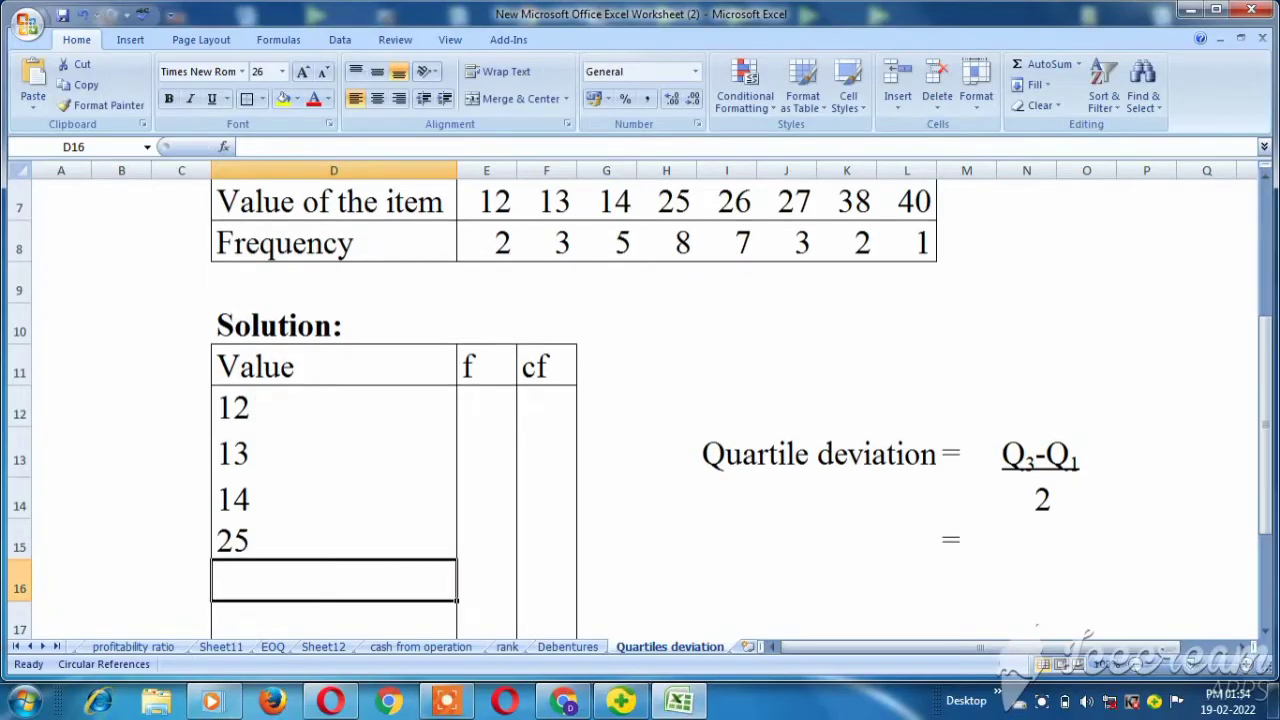
type("26")
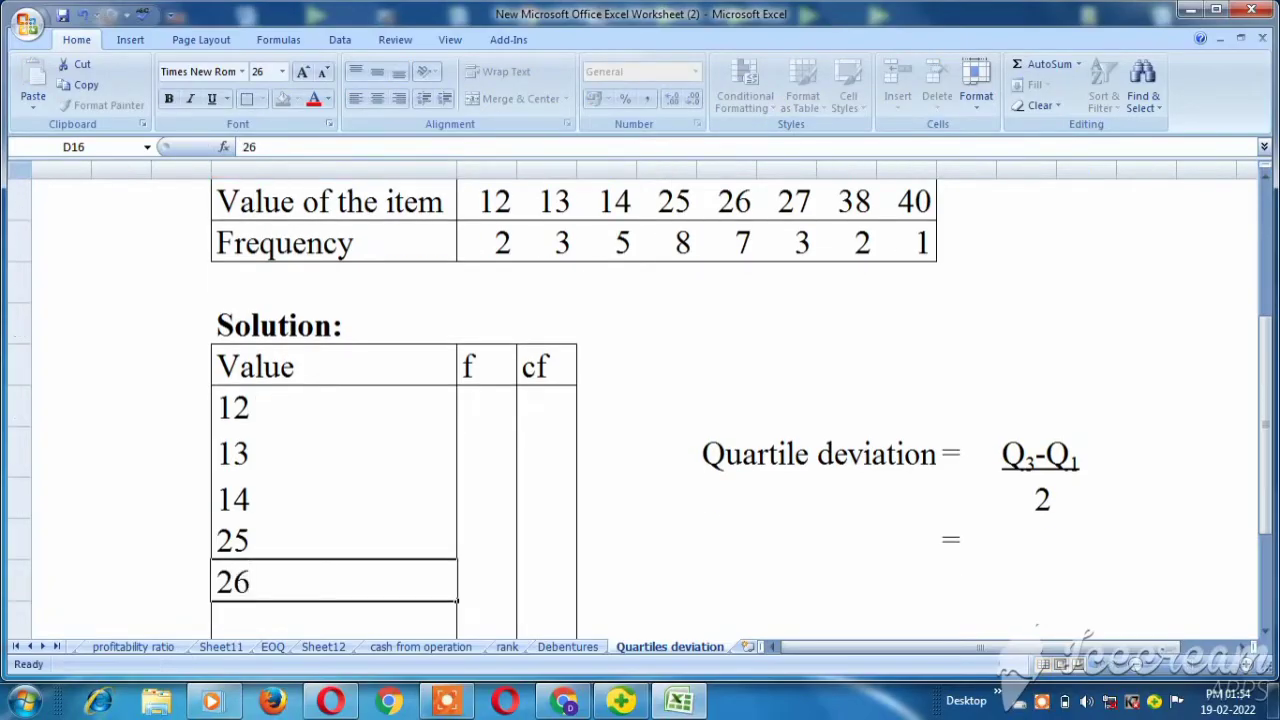
key("Return")
type("27")
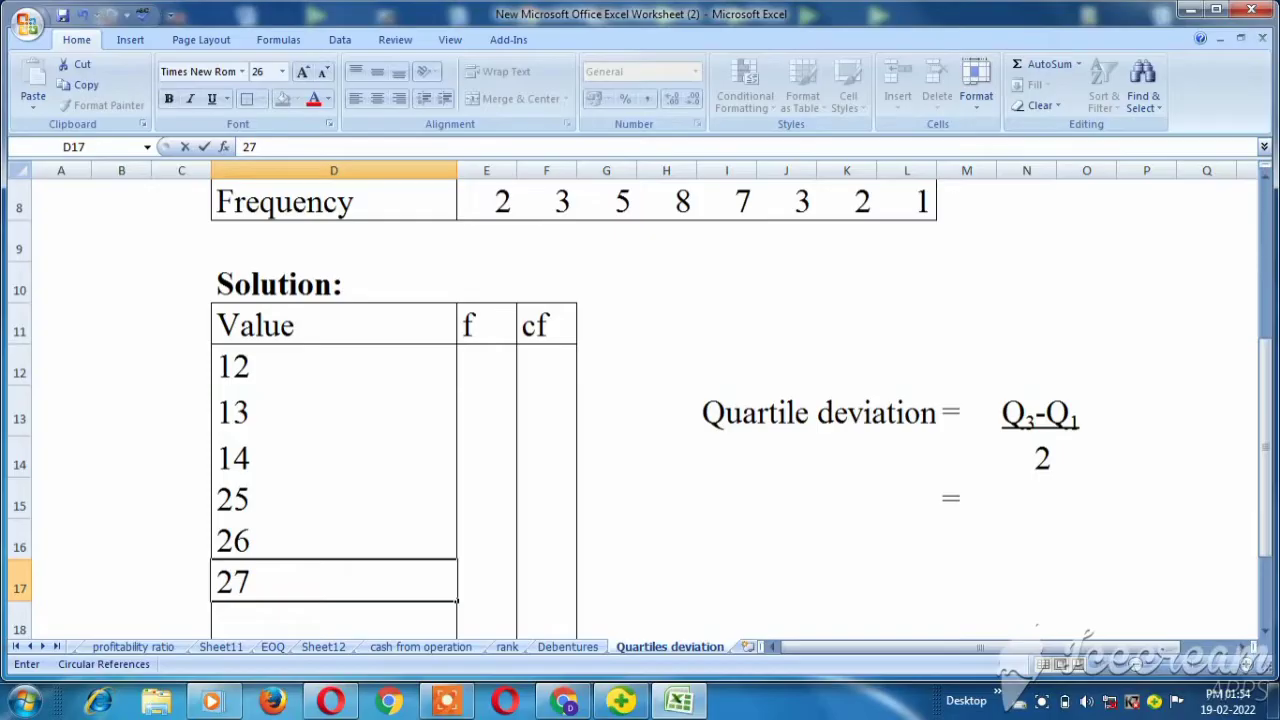
key("Return")
left_click(333, 540)
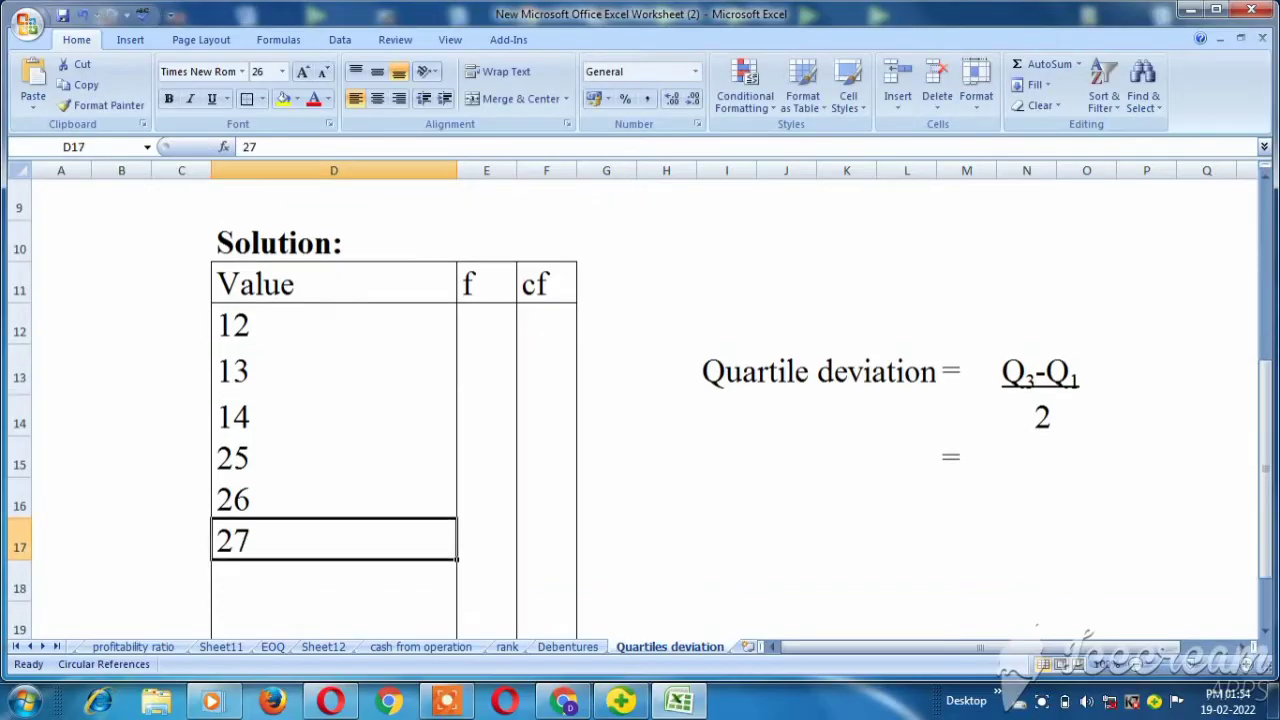
key("Up")
key("Up")
key("Up")
key("Up")
key("Up")
key("Up")
key("Up")
key("Up")
key("Up")
key("Up")
key("Up")
key("Up")
key("Up")
key("Up")
key("Down")
key("Down")
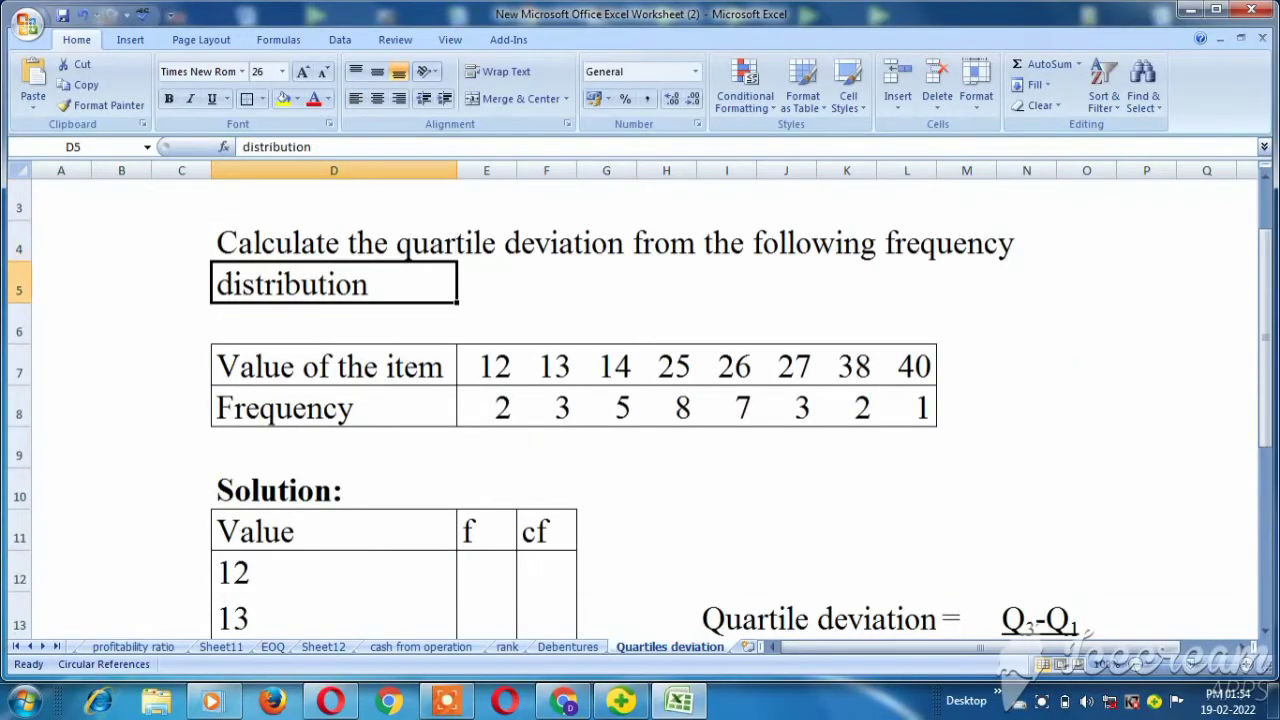
key("Down")
key("Down")
key("Down")
key("Down")
key("Down")
key("Down")
key("Down")
key("Down")
key("Down")
key("Down")
key("Down")
key("Down")
key("Down")
key("Down")
key("Up")
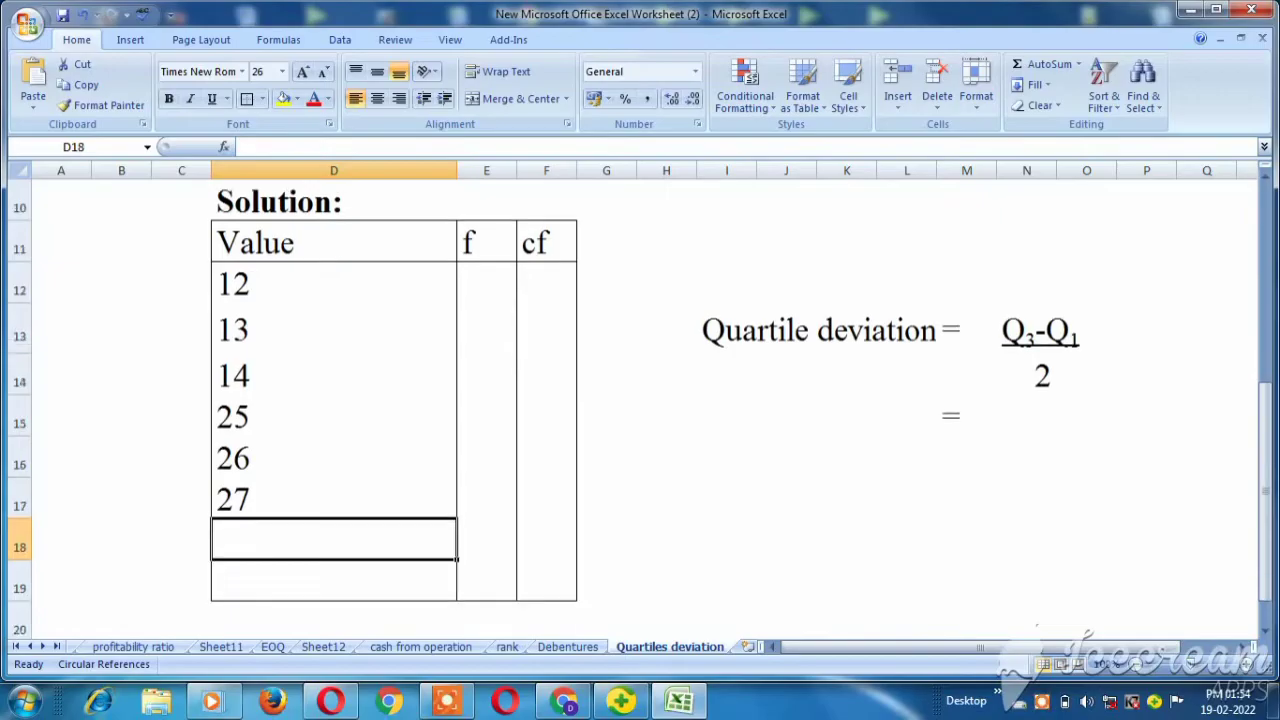
type("38")
key("Return")
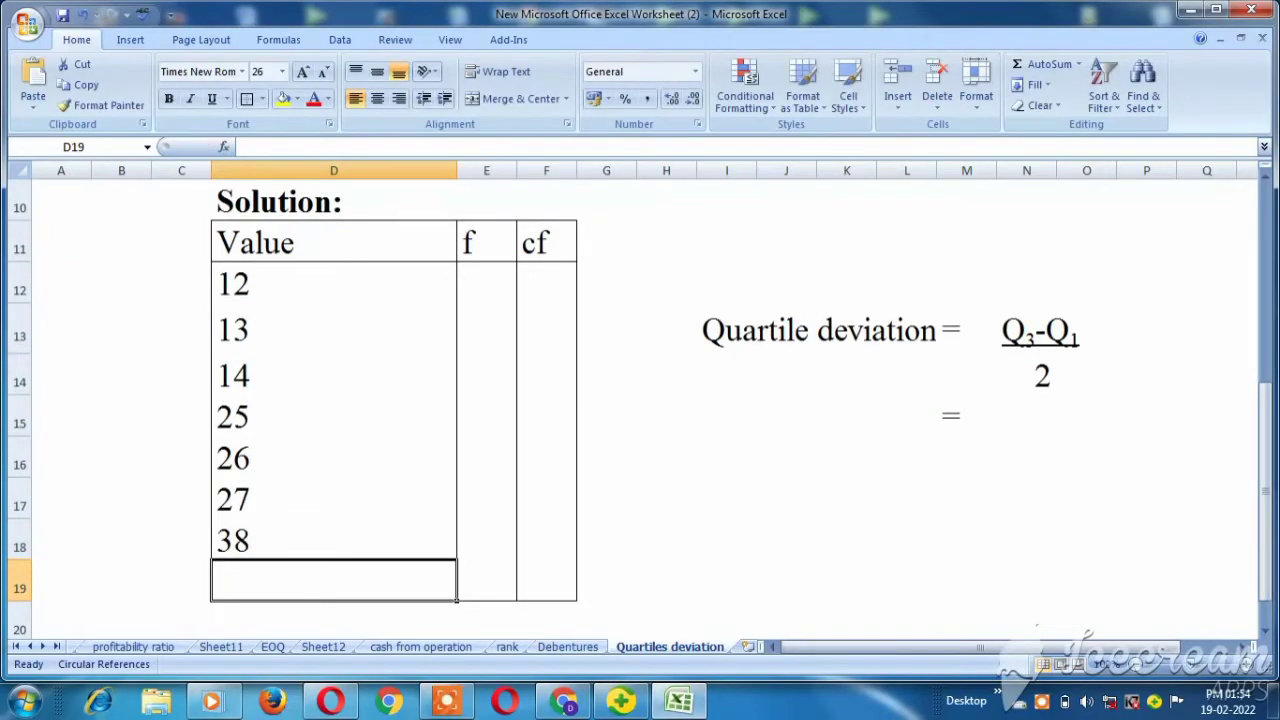
type("40")
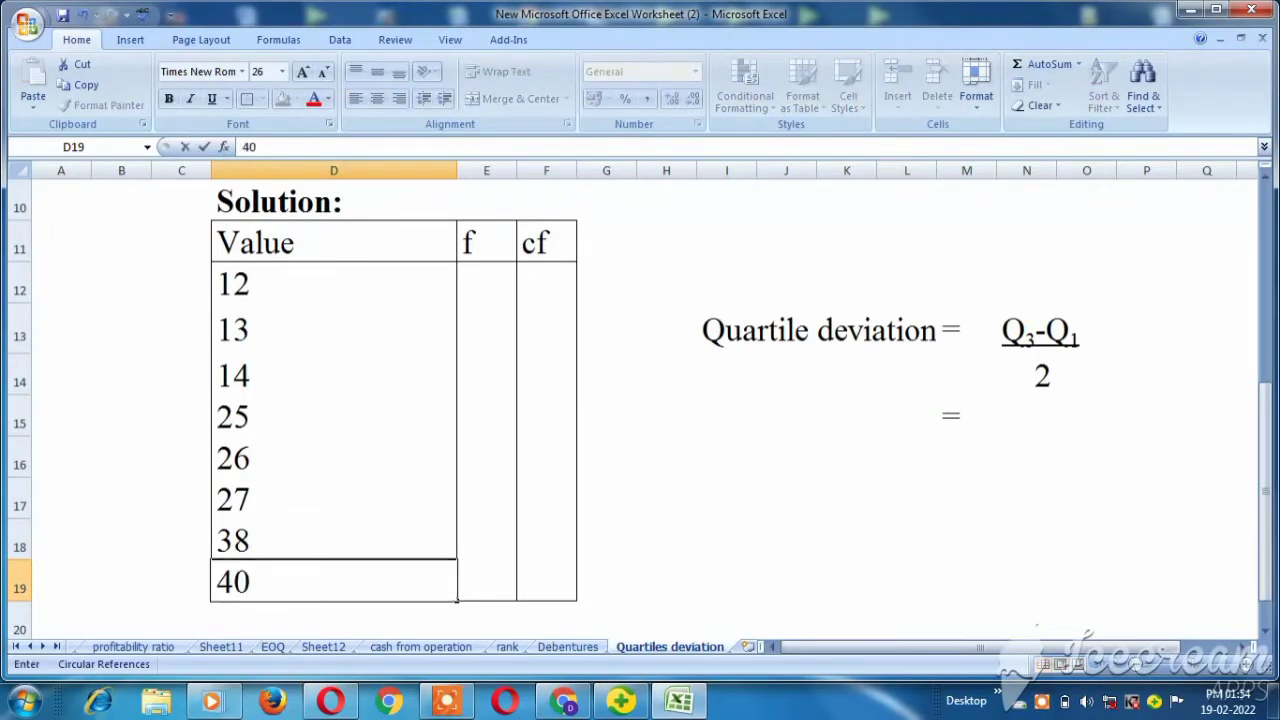
key("Return")
key("Up")
key("Up")
key("Up")
key("Up")
key("Up")
key("Up")
key("Up")
key("Up")
key("Up")
key("Up")
key("Up")
key("Up")
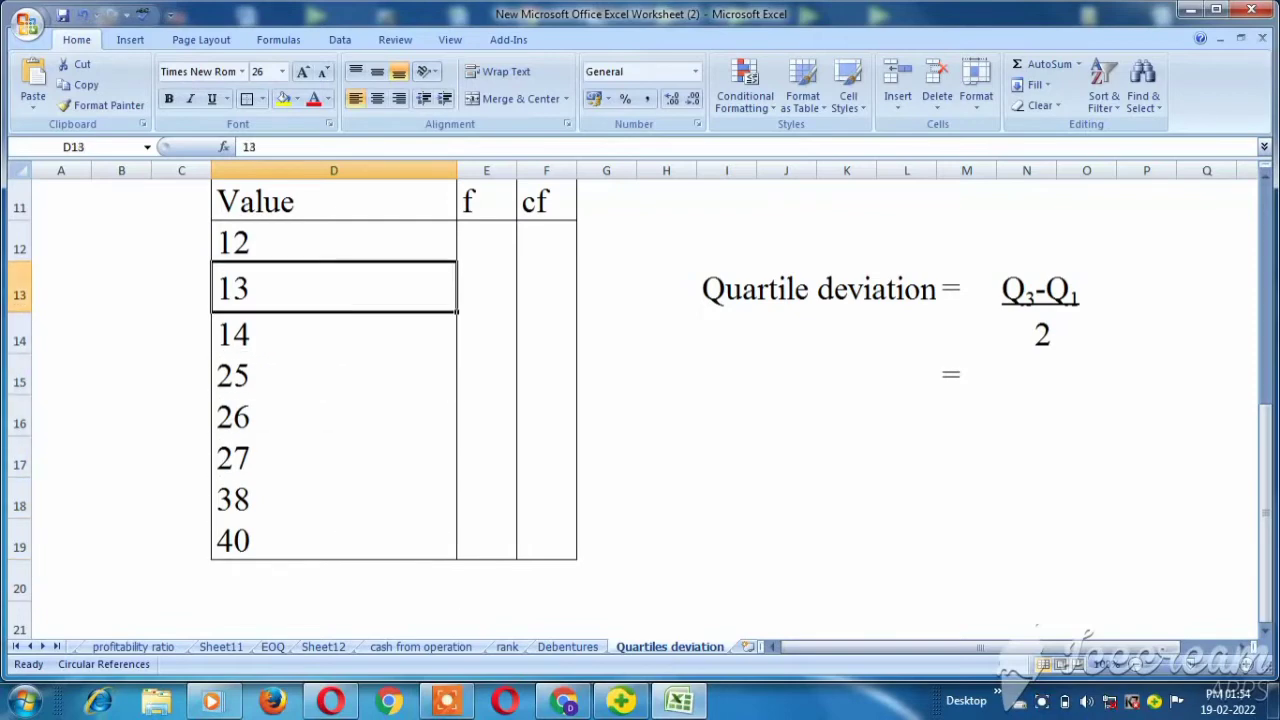
key("Up")
Step: Enter frequencies 2, 3, 5, 8, 7 and 3 in the f column for values 12 through 27
key("Down")
key("Down")
key("Down")
key("Down")
key("Down")
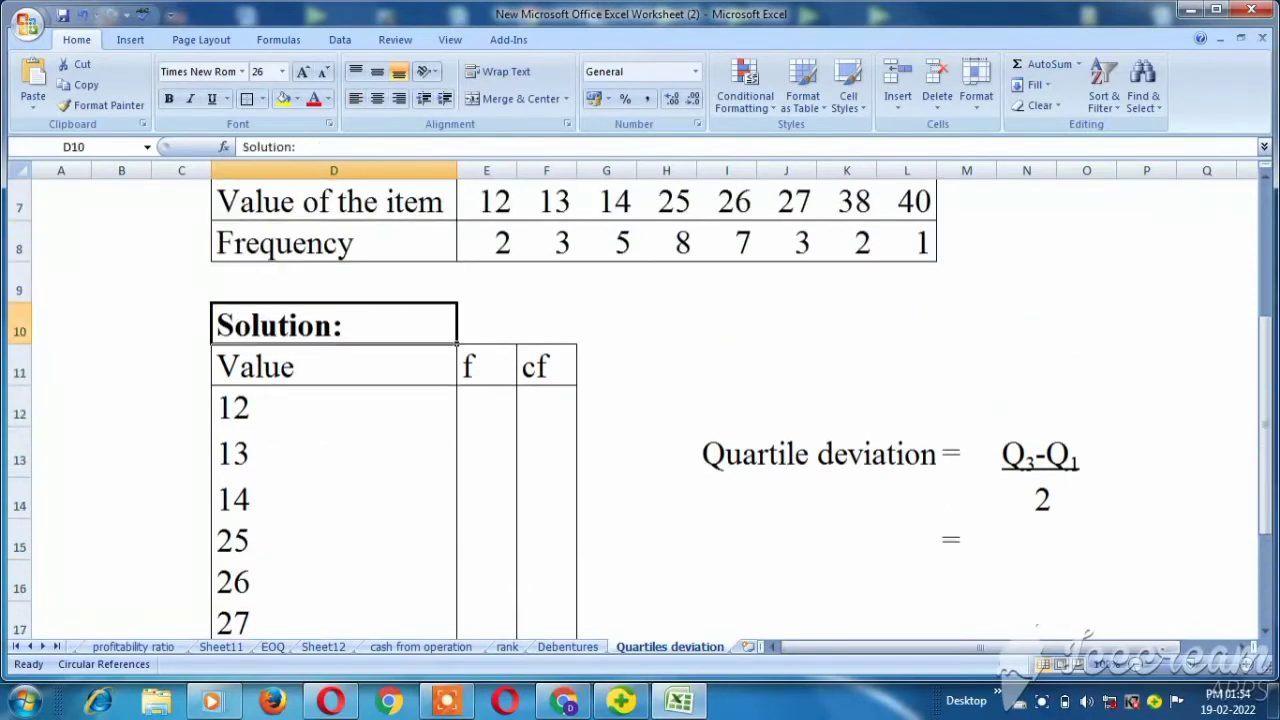
key("Right")
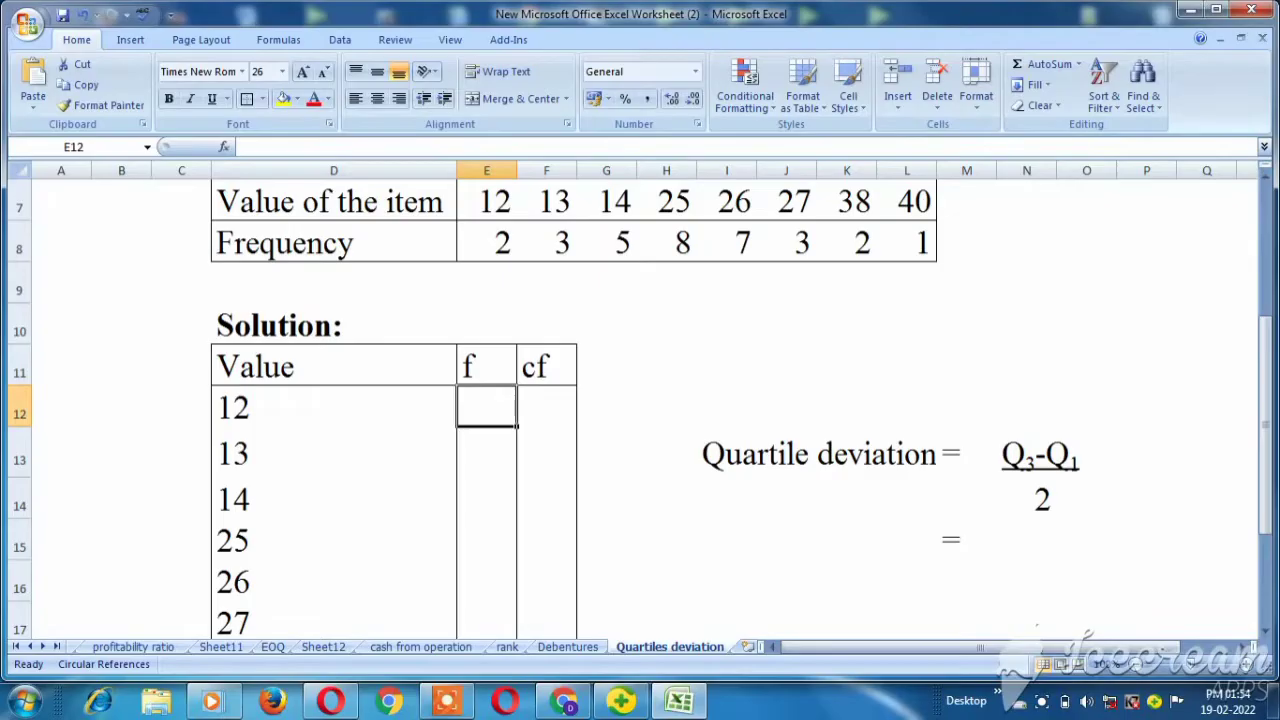
type("2")
key("Return")
type("3")
key("Return")
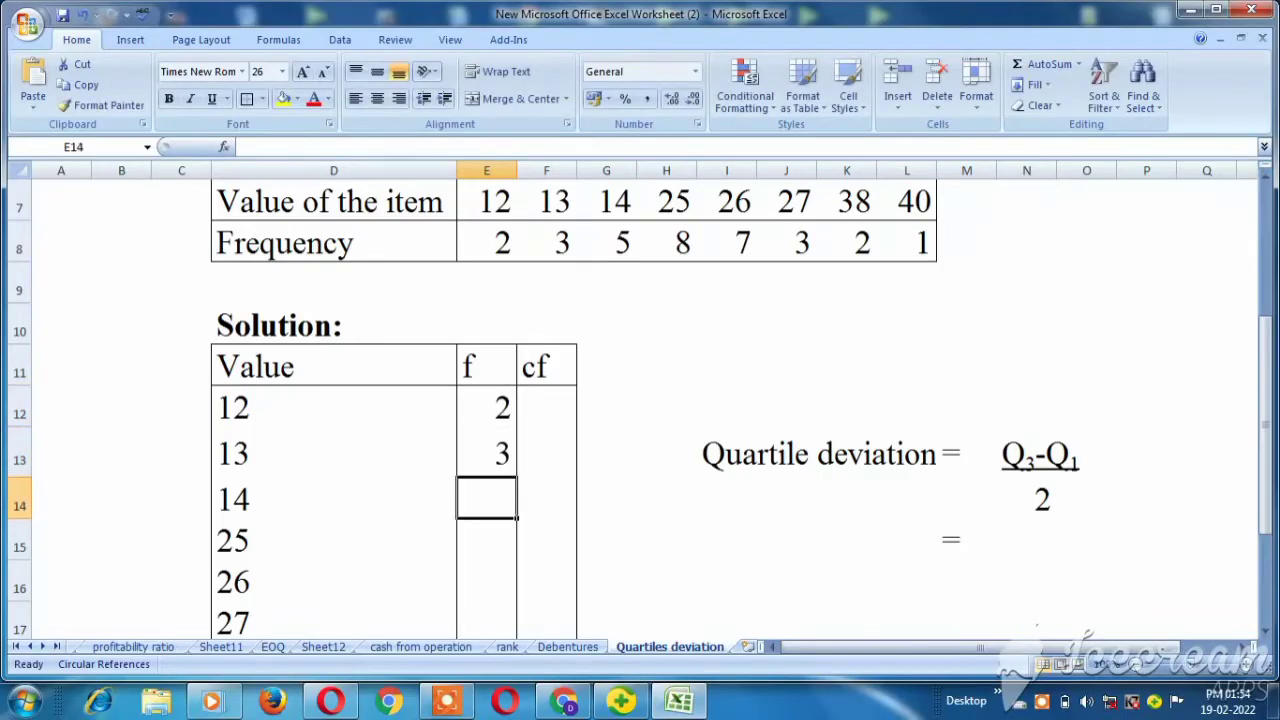
type("5")
key("Return")
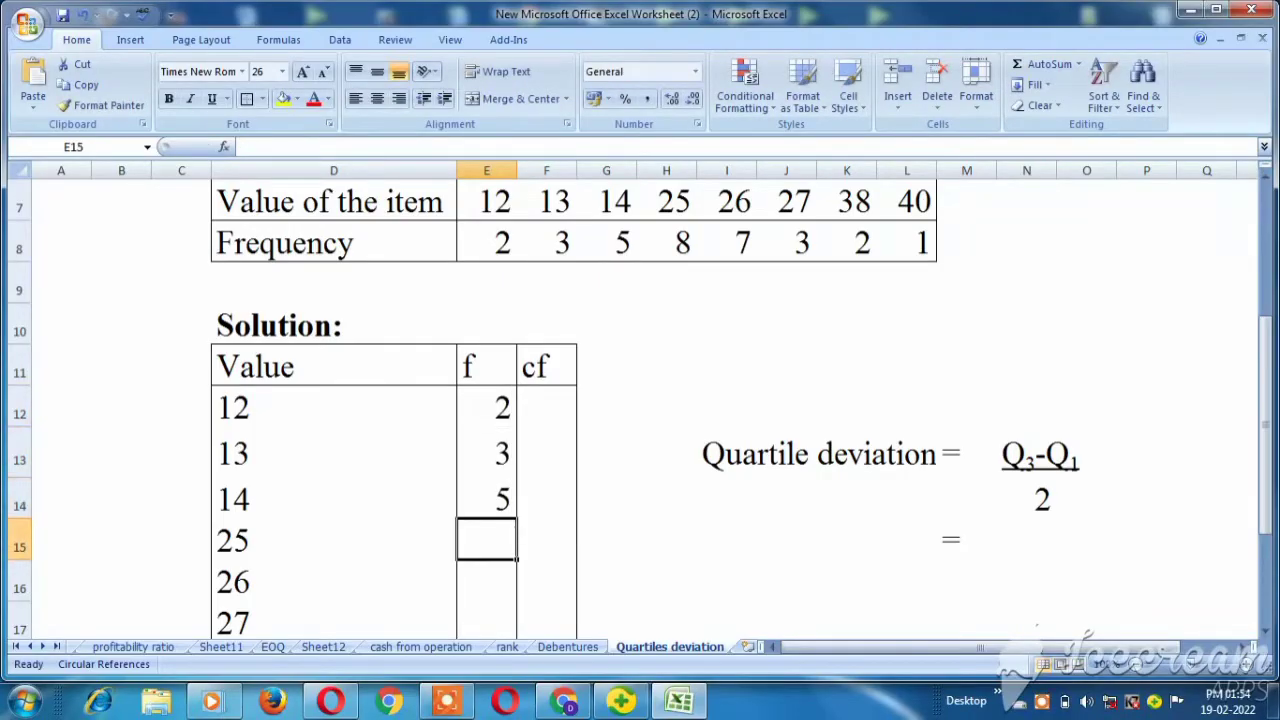
type("8")
key("Return")
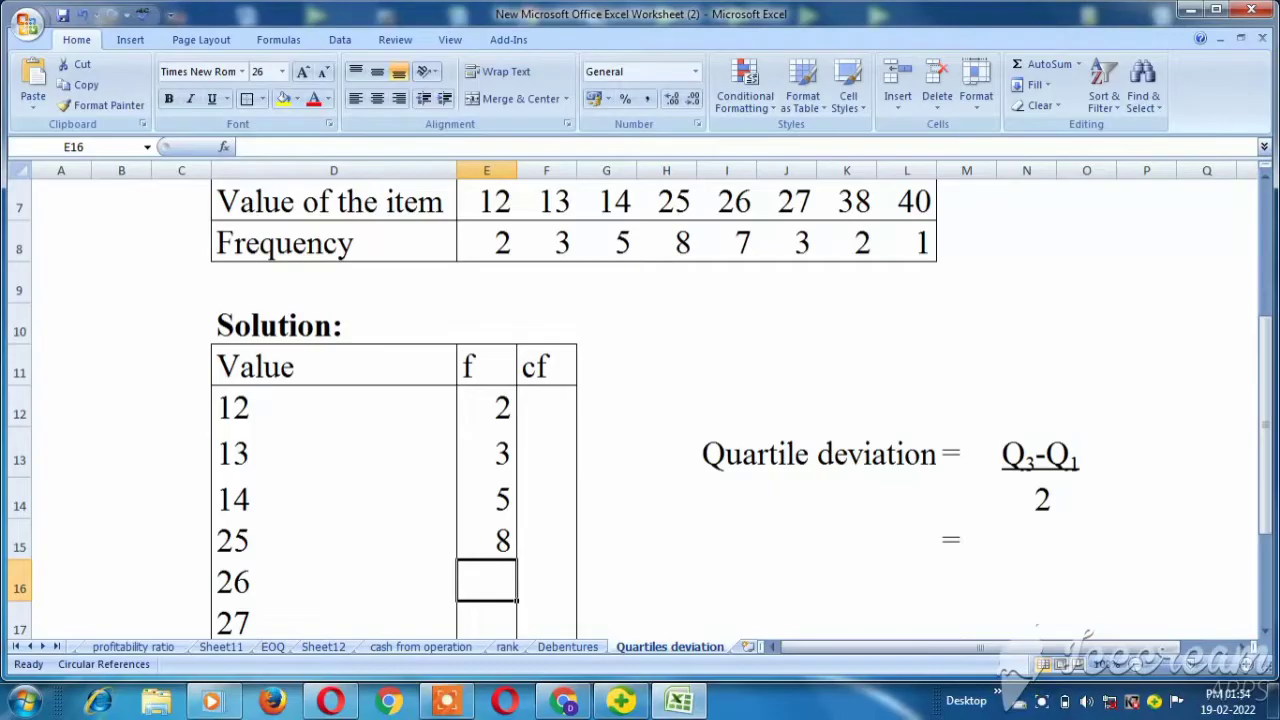
type("7")
key("Return")
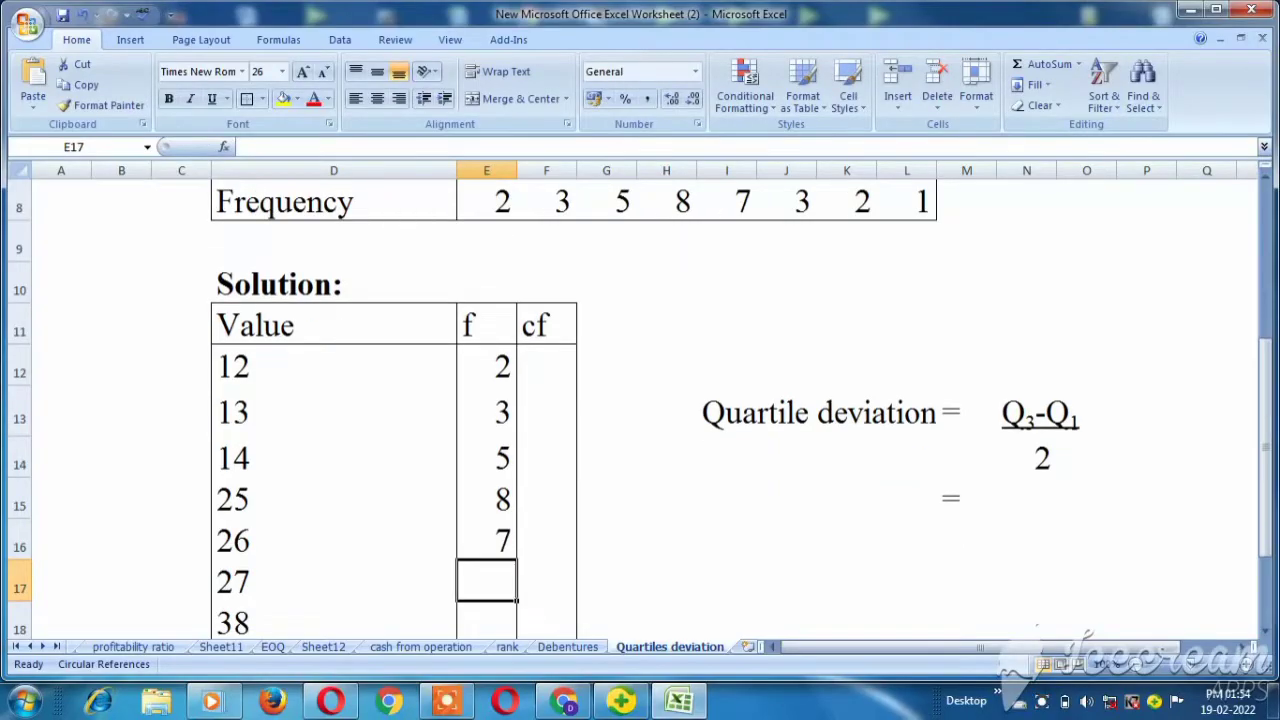
type("3")
key("Return")
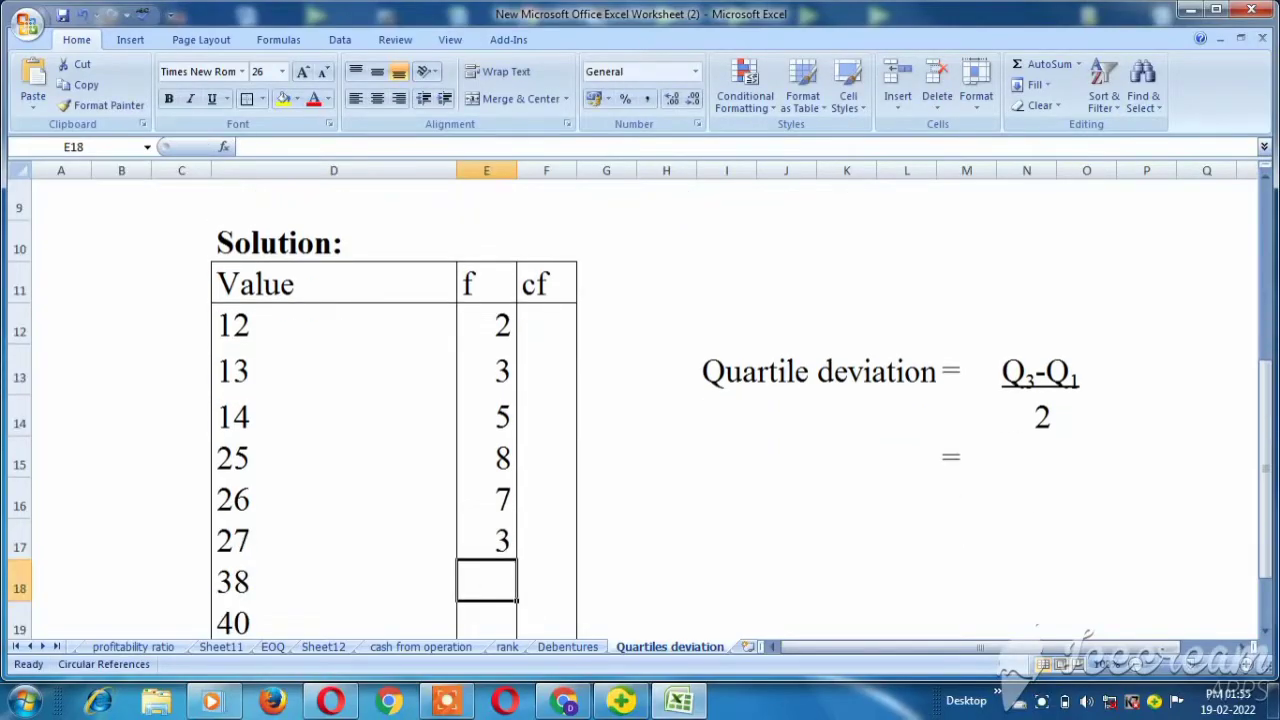
Step: Finish the f column with frequencies 2 and 1 for values 38 and 40
key("Up")
key("Up")
key("Up")
key("Up")
key("Up")
key("Up")
key("Up")
key("Up")
key("Up")
key("Up")
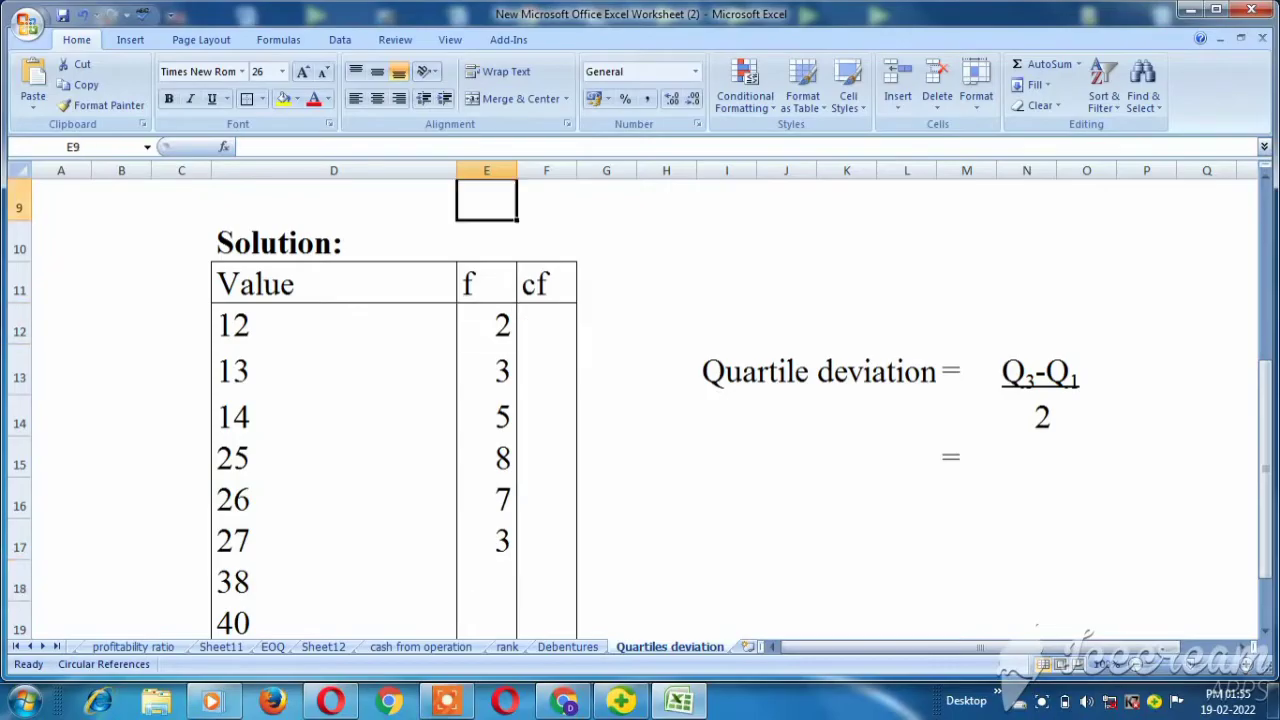
key("Down")
left_click(486, 628)
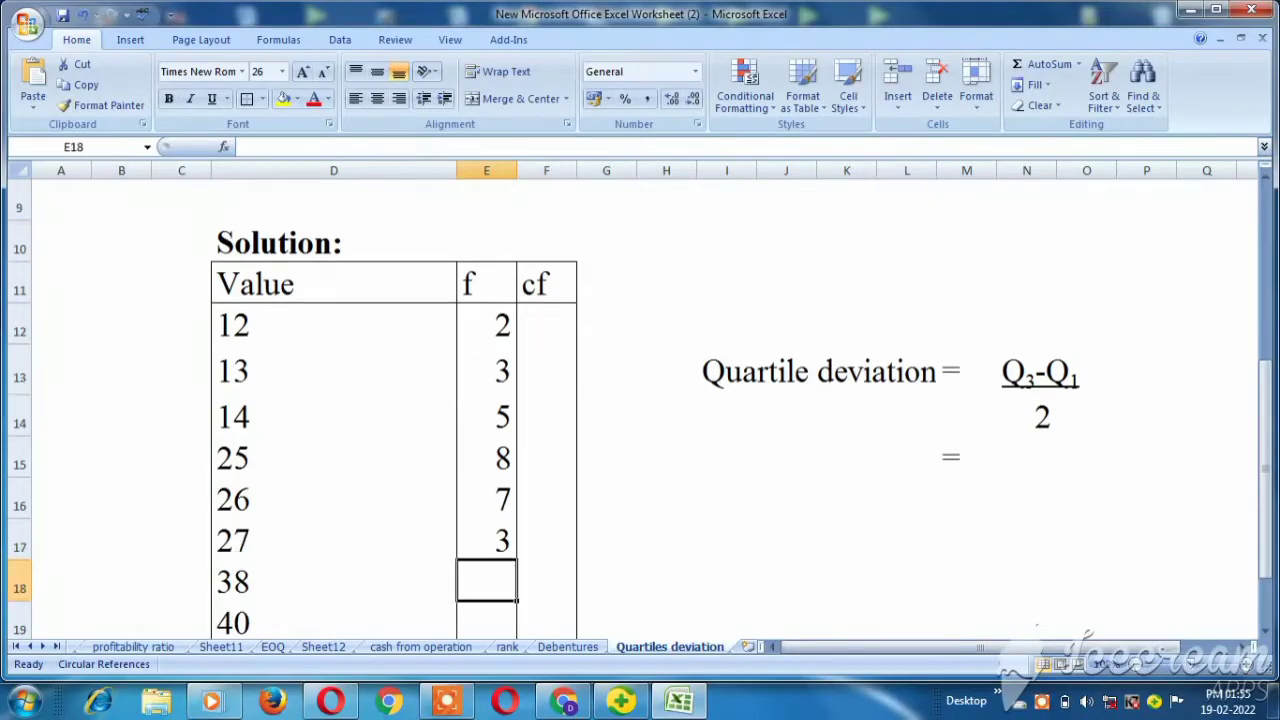
type("2")
key("Return")
type("1")
key("Return")
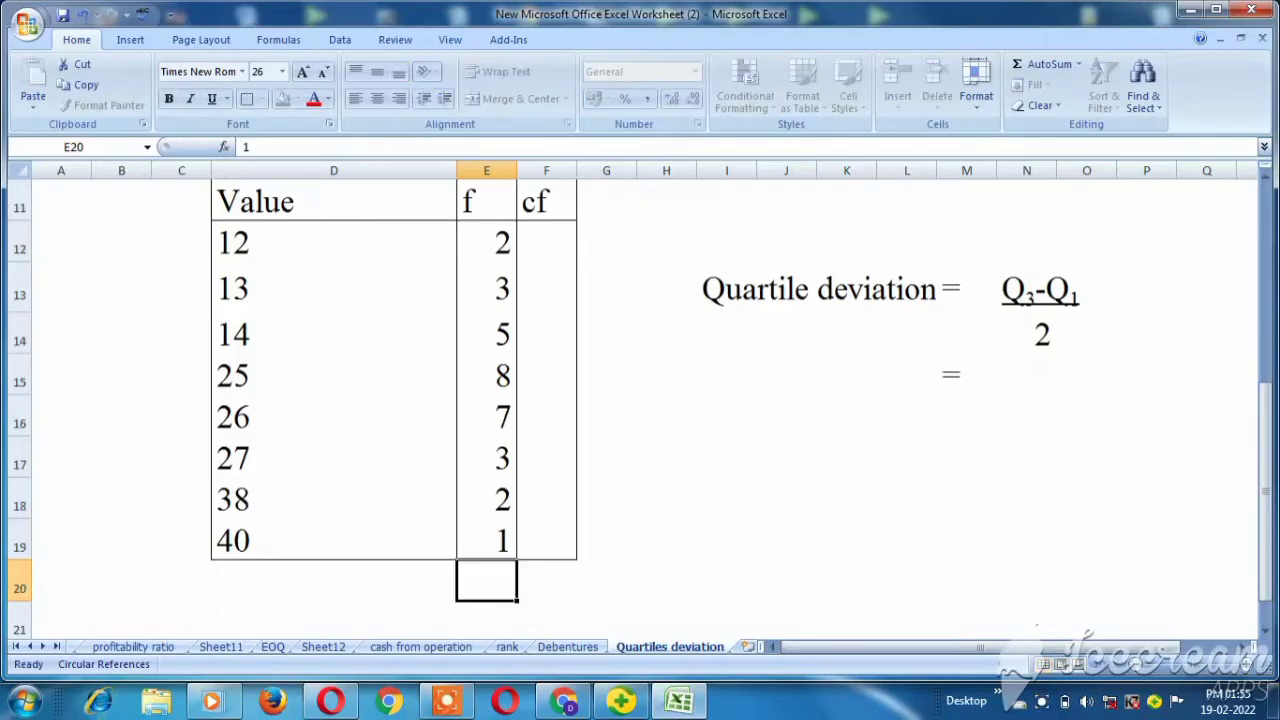
key("Up")
key("Up")
key("Up")
key("Up")
key("Up")
key("Up")
key("Up")
key("Up")
key("Up")
key("Right")
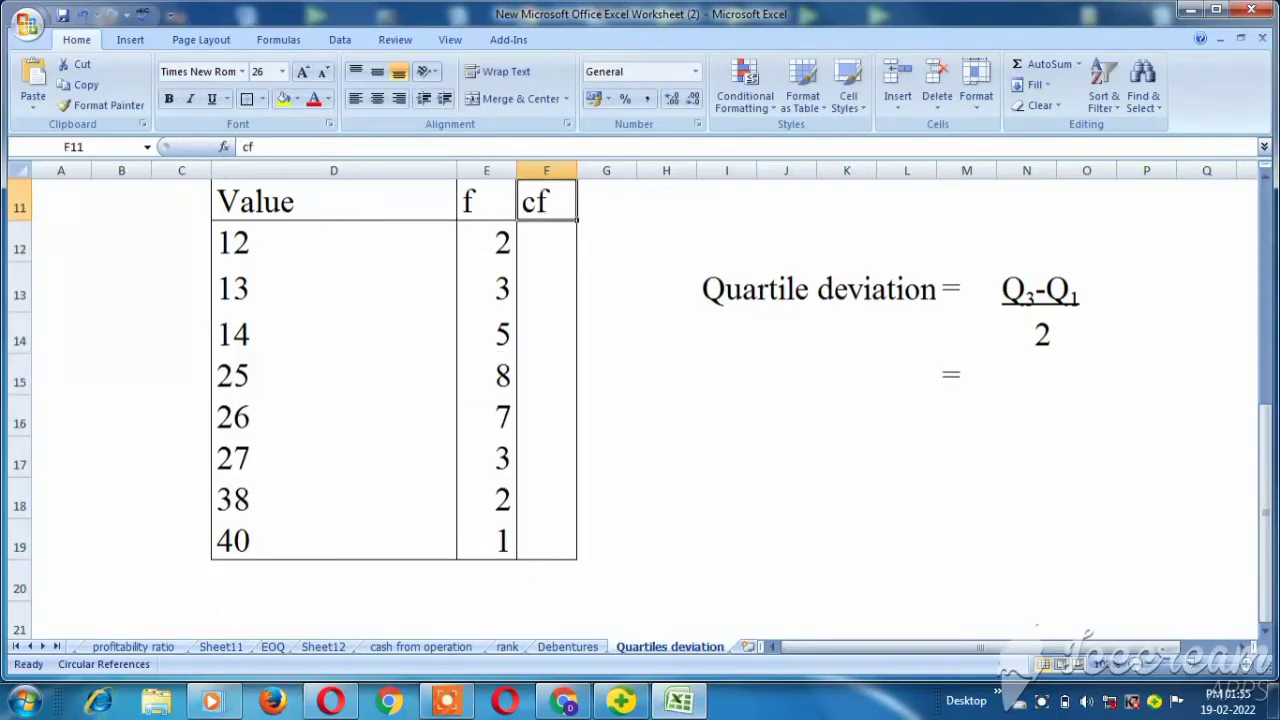
Step: Enter cumulative frequencies 2, 5, 10 and 18 in the cf column
key("Down")
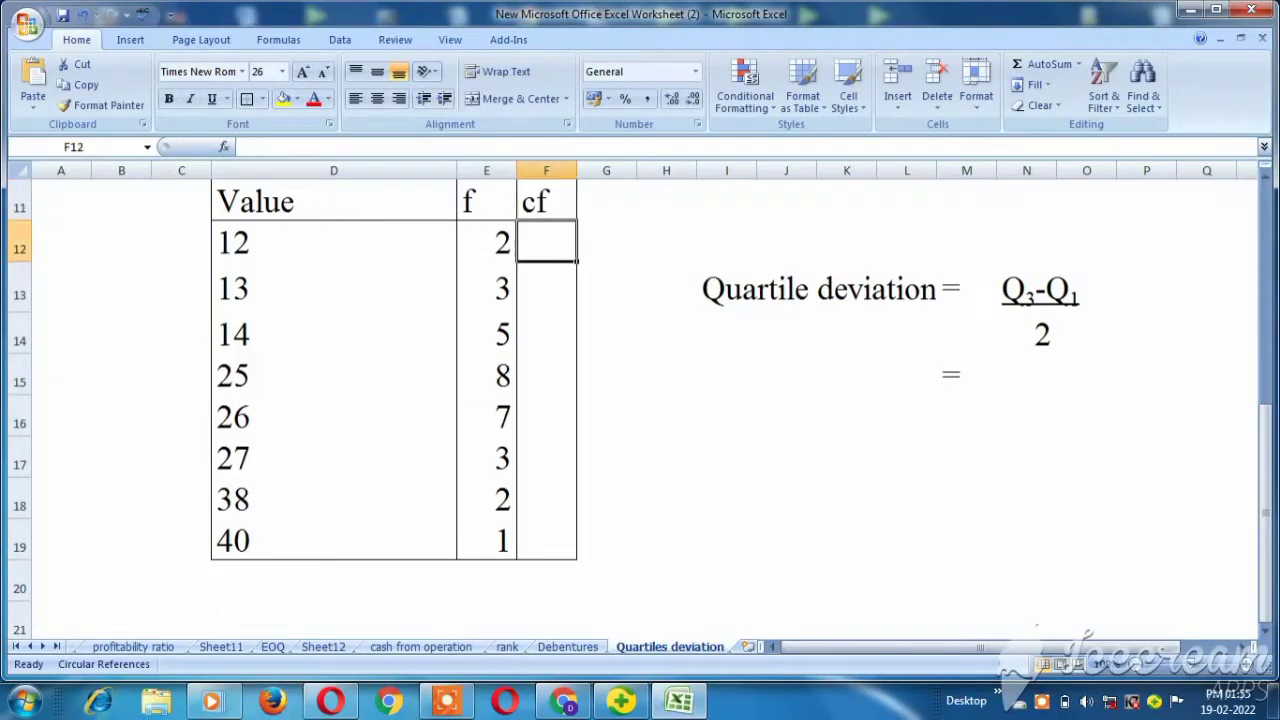
type("2")
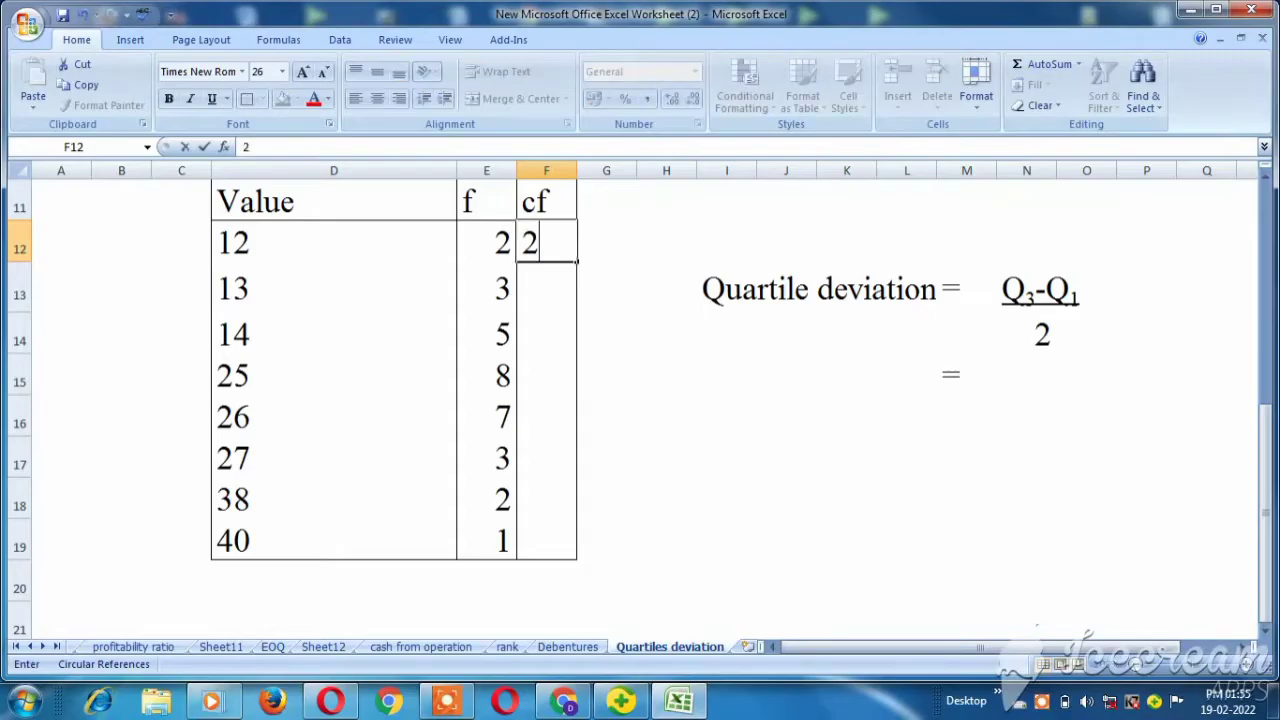
key("Return")
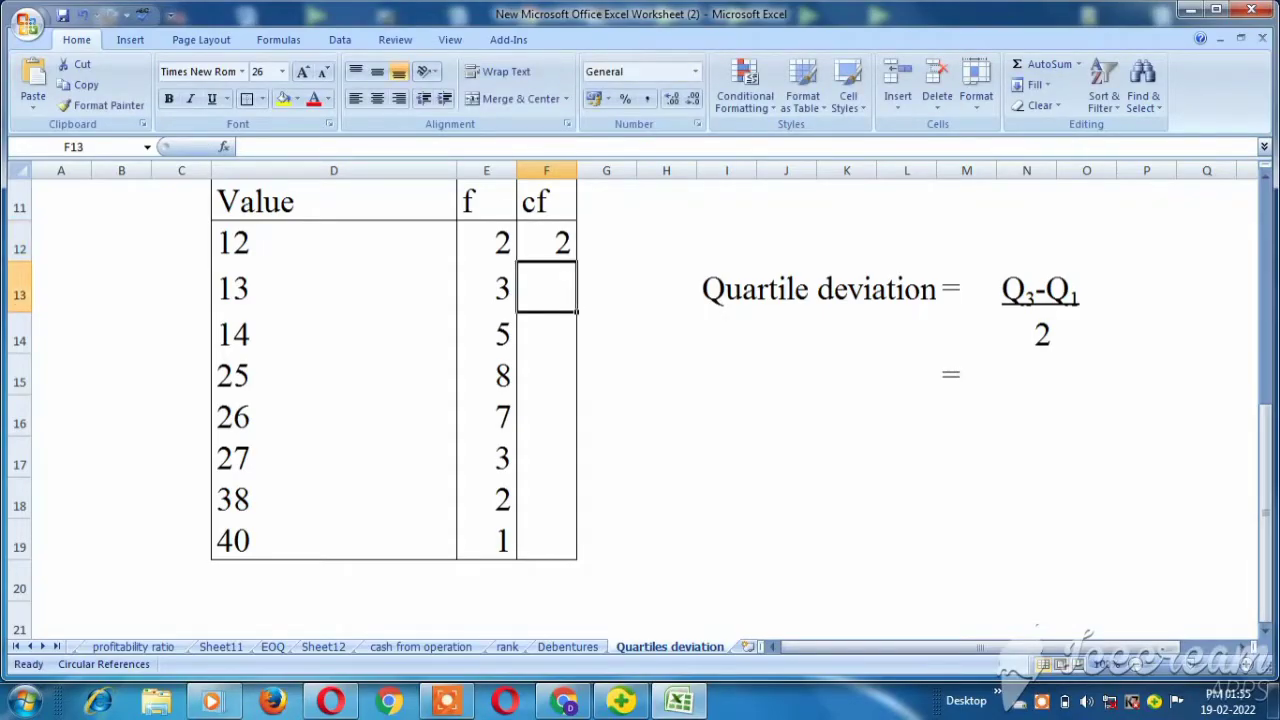
type("5")
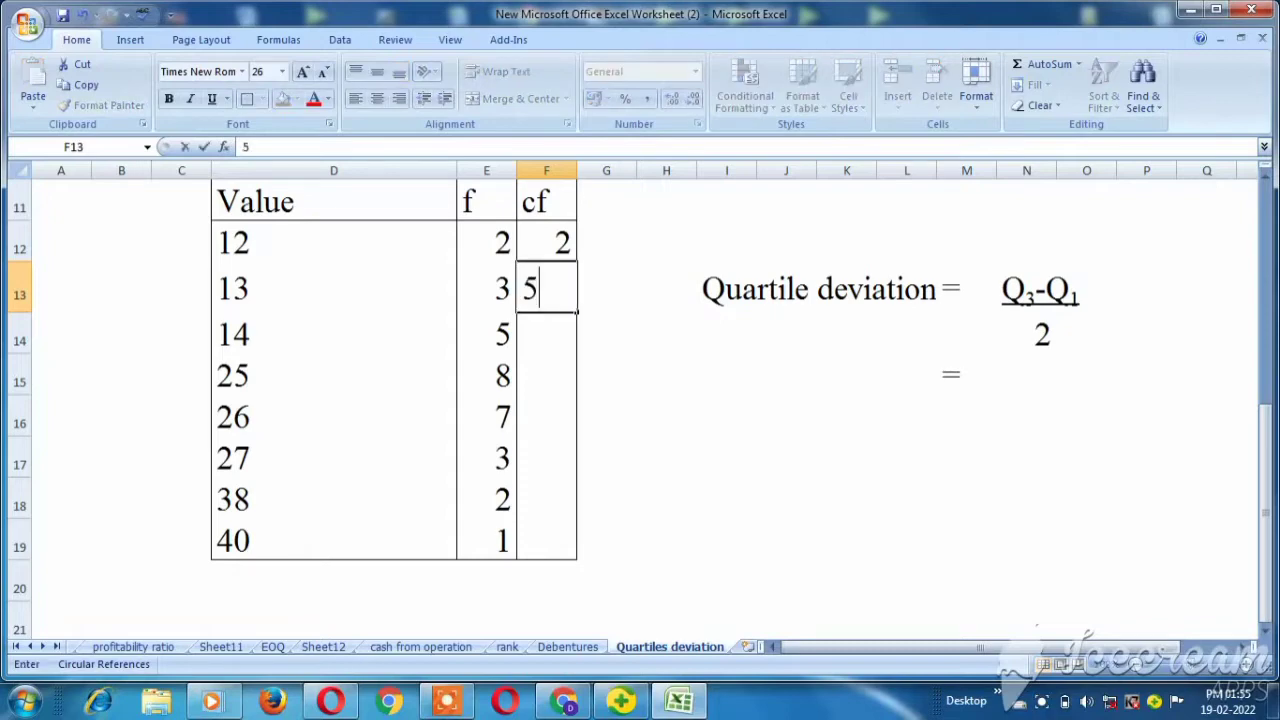
key("Return")
type("10")
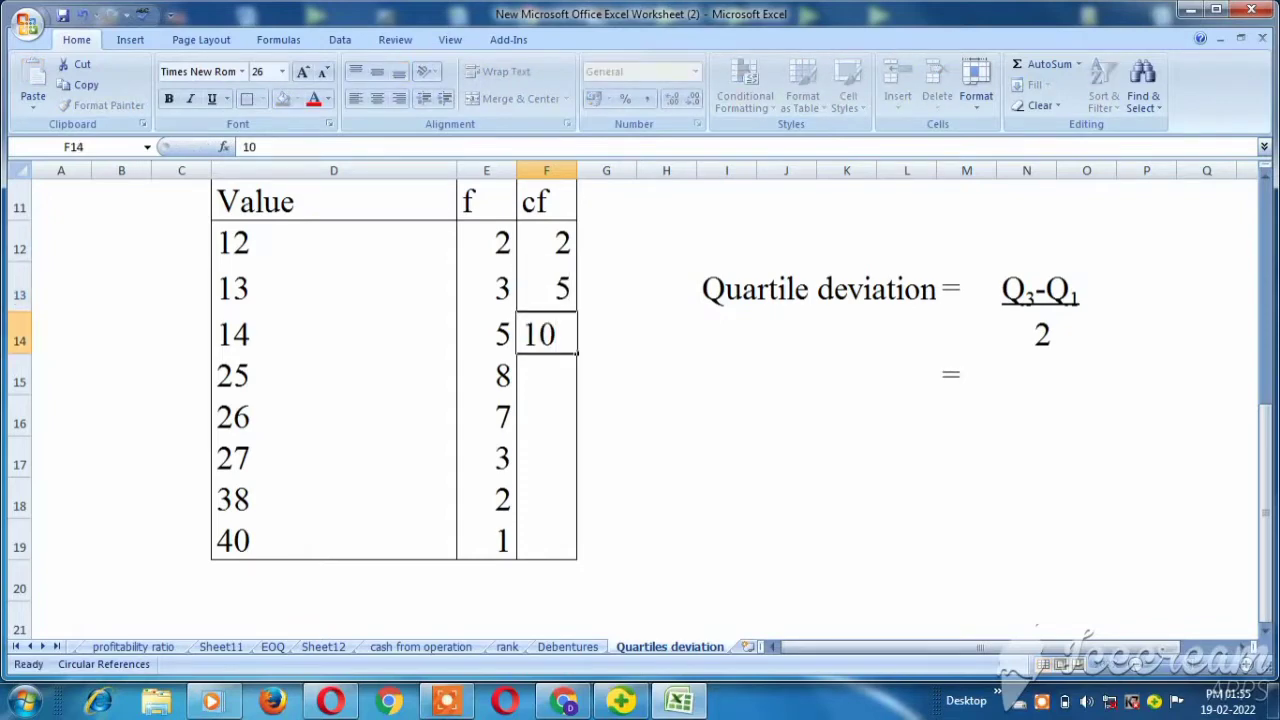
key("Return")
type("18")
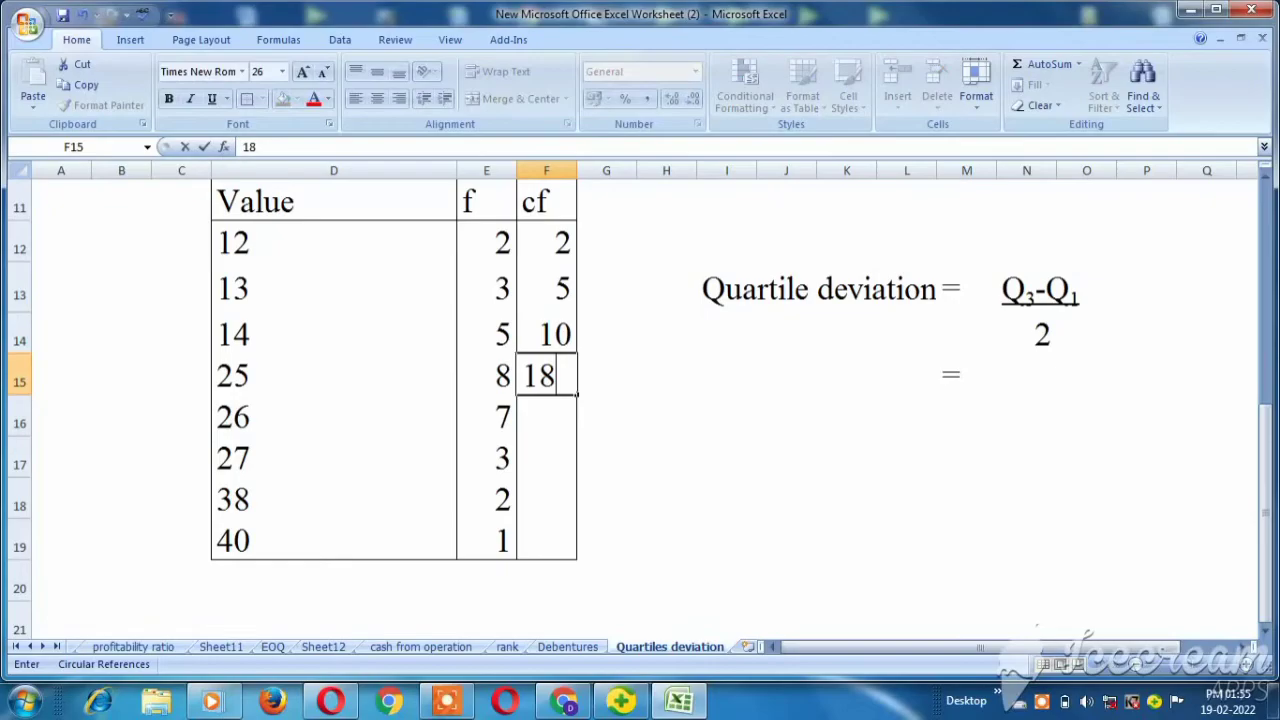
key("Return")
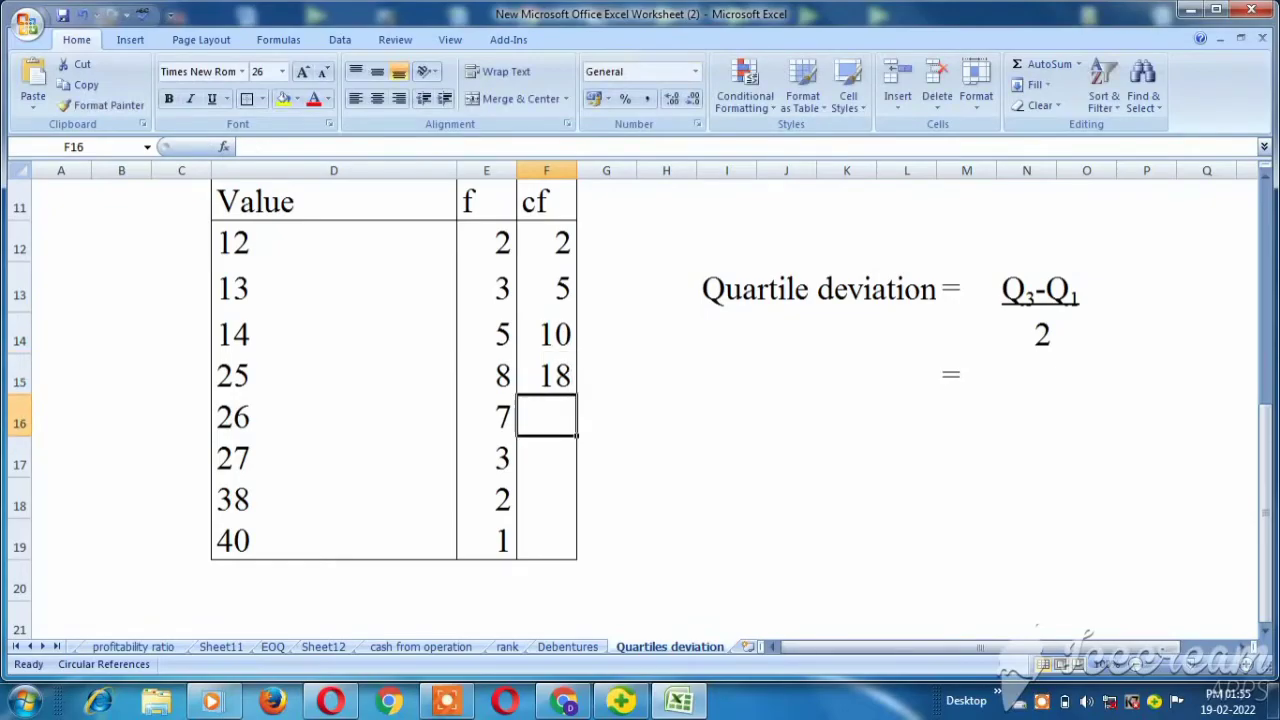
Step: Add cumulative frequencies 25, 28, 30 and 31, then select the frequencies to confirm they total 31
type("25")
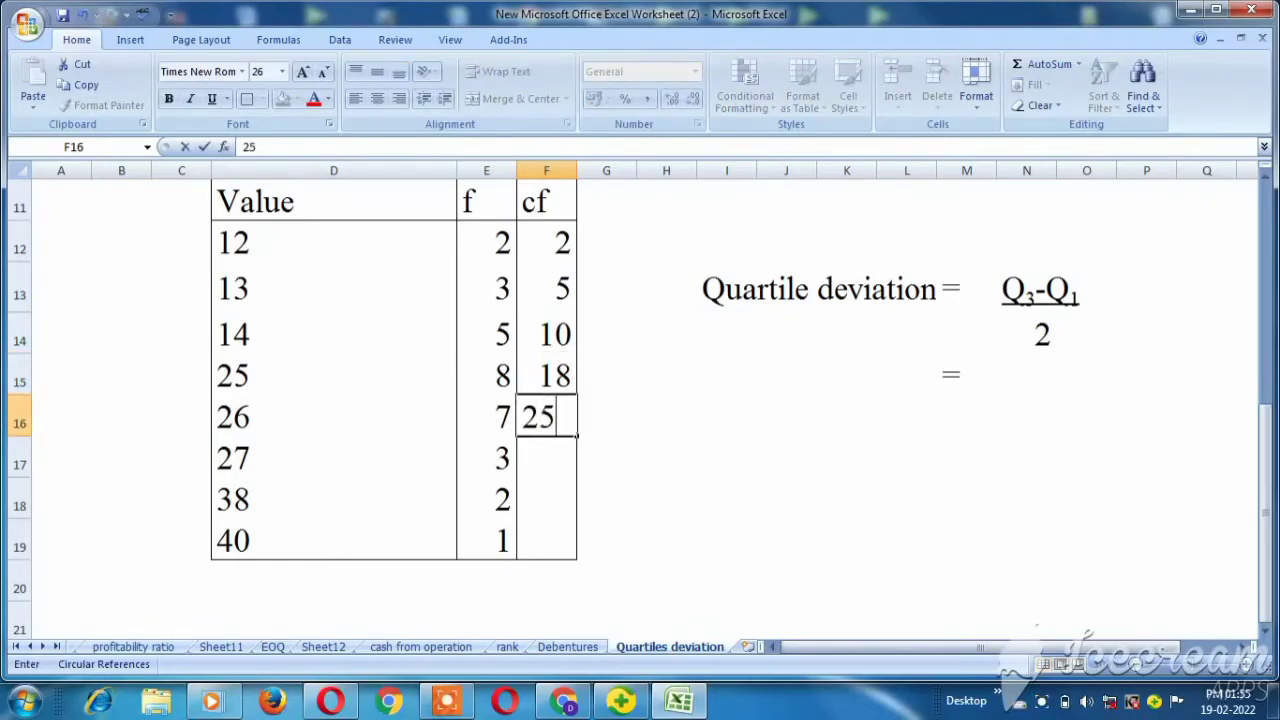
key("Return")
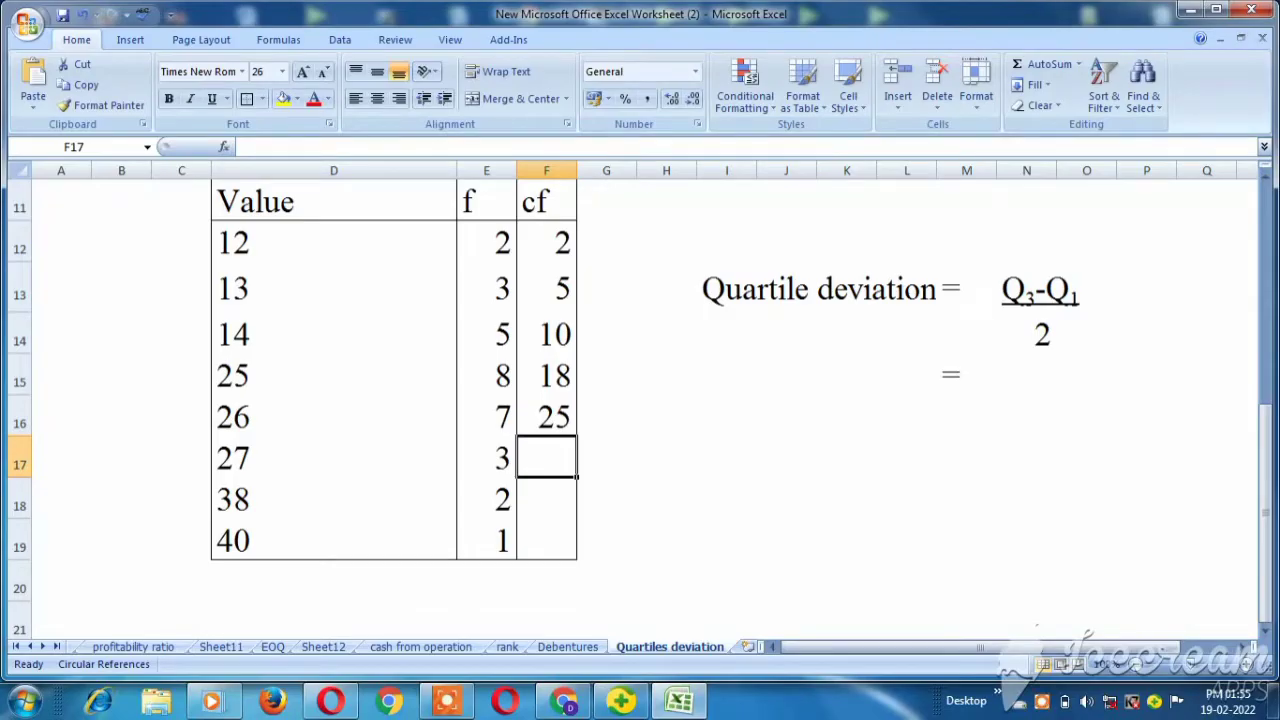
type("28")
key("Return")
type("30")
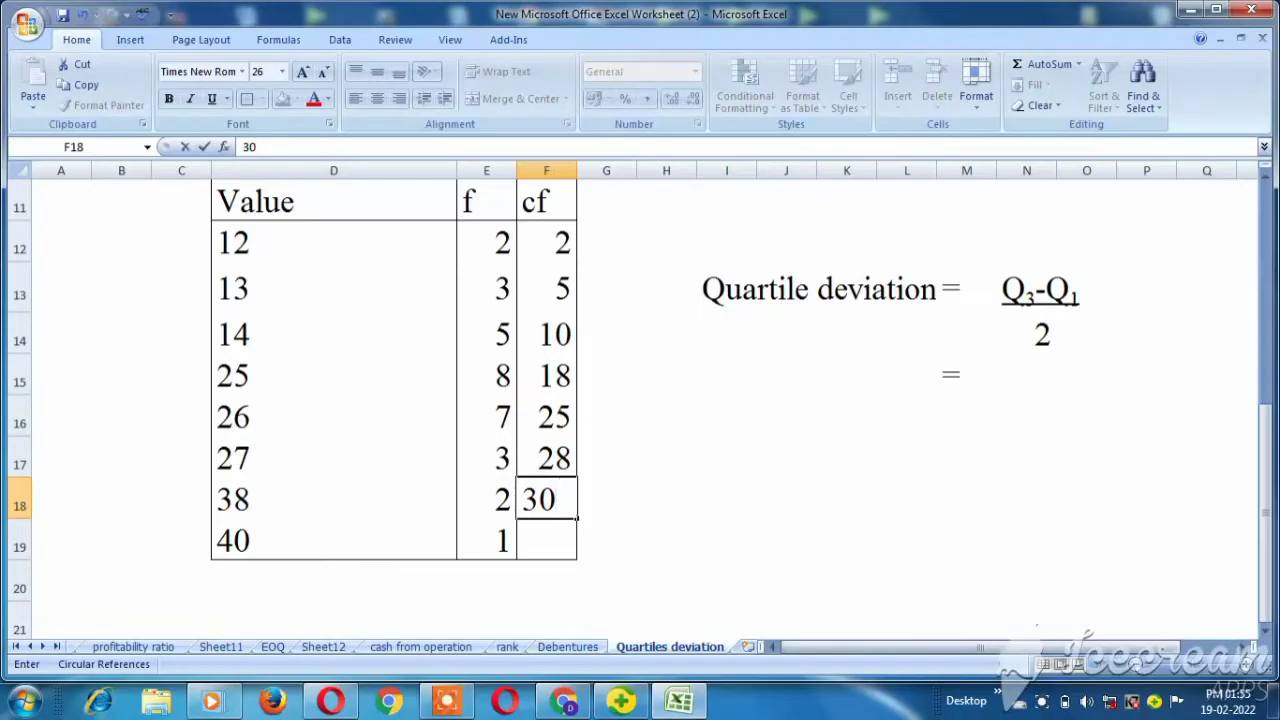
key("Return")
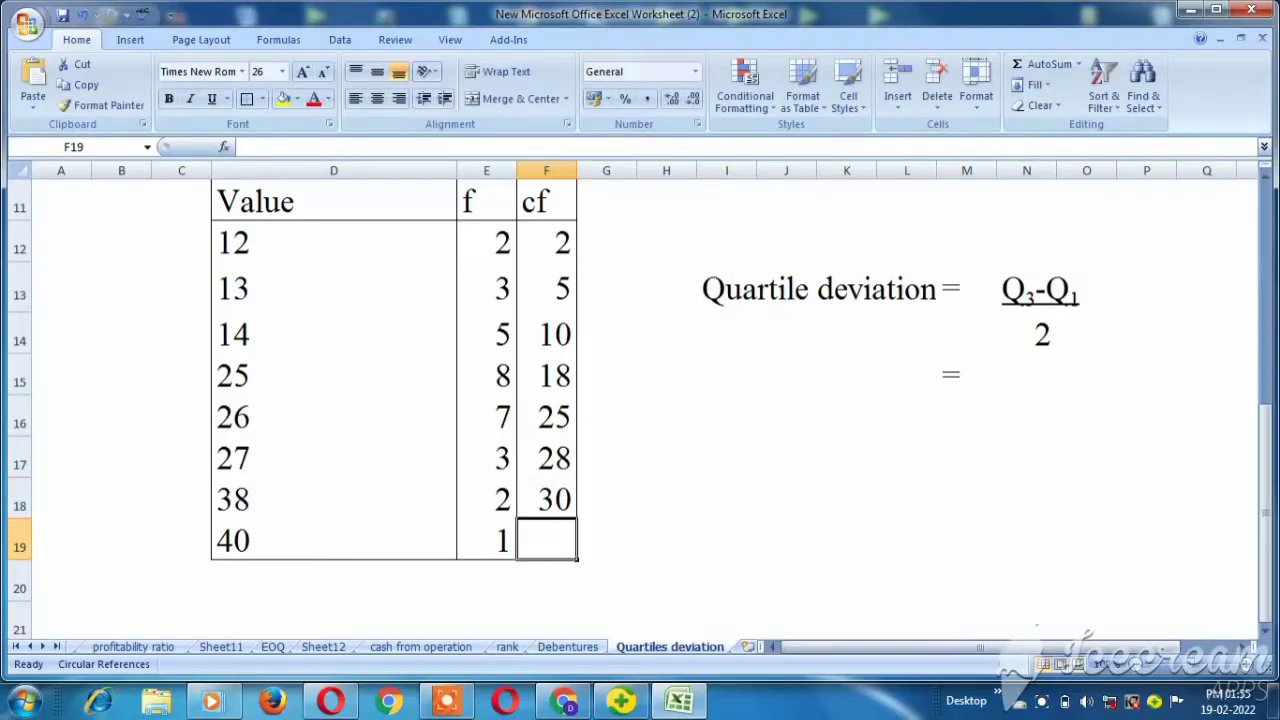
type("31")
key("Return")
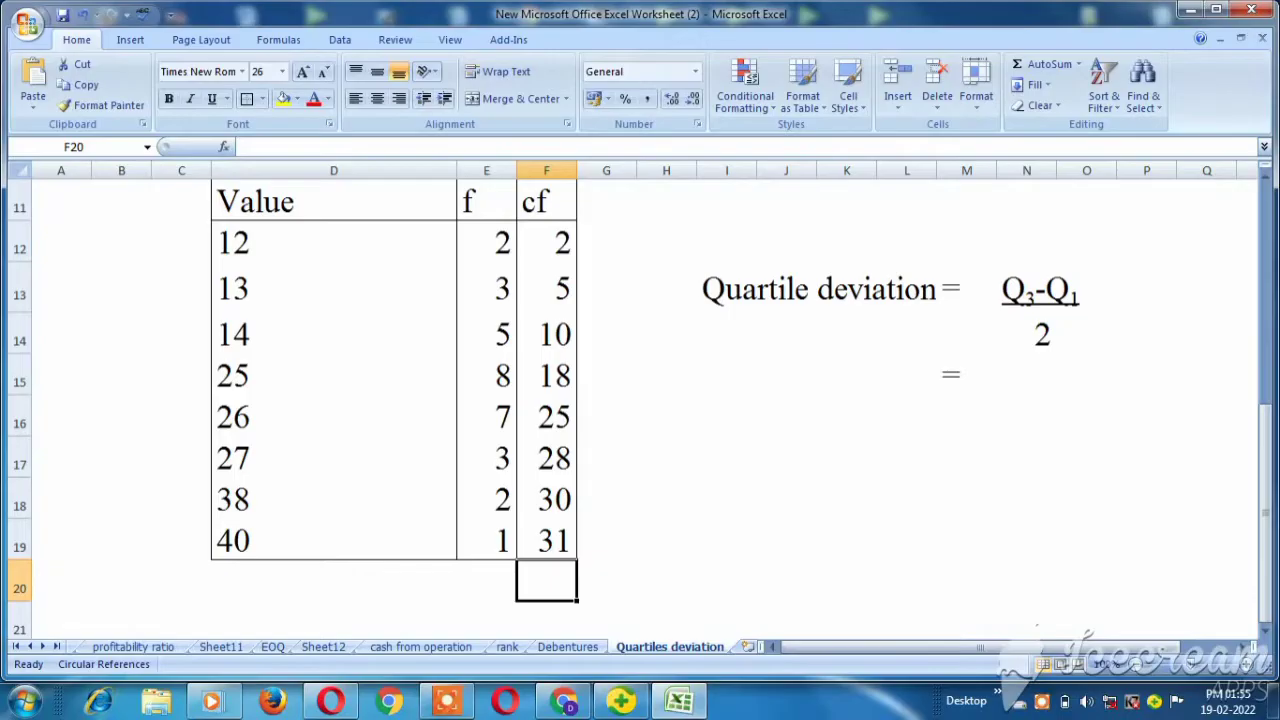
left_click(487, 243)
left_click_drag(487, 243, 487, 545)
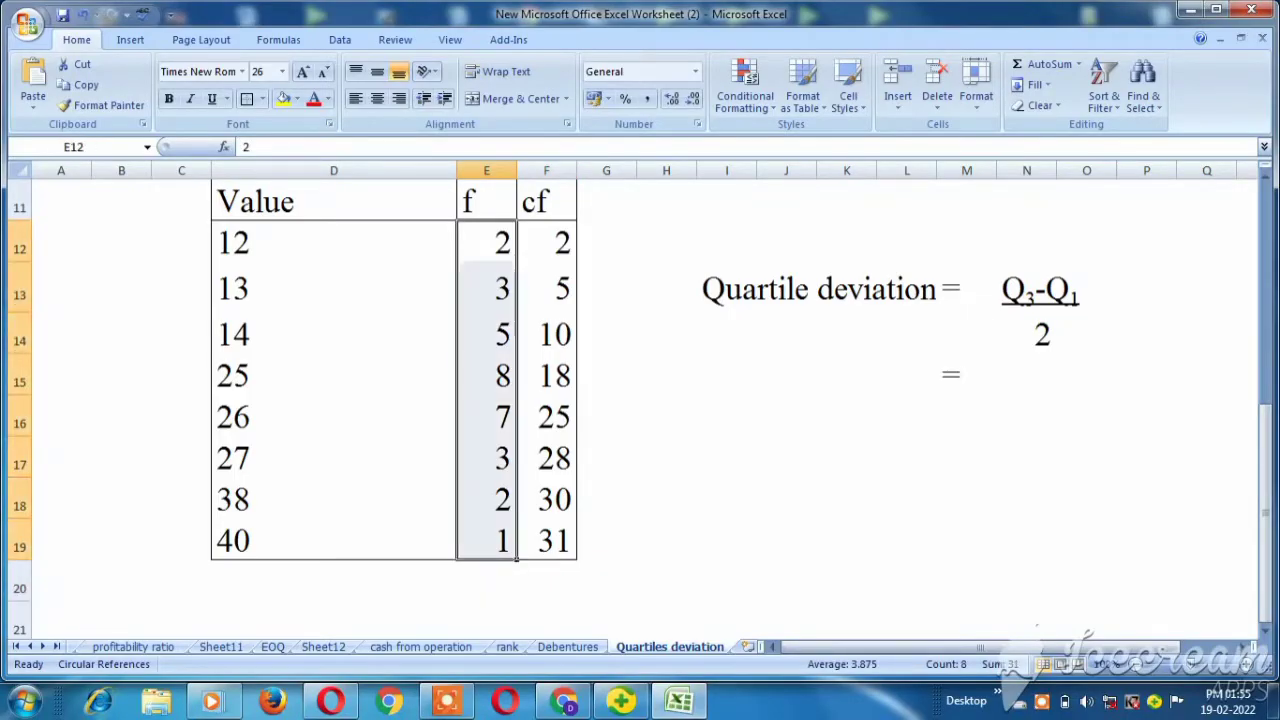
left_click(546, 243)
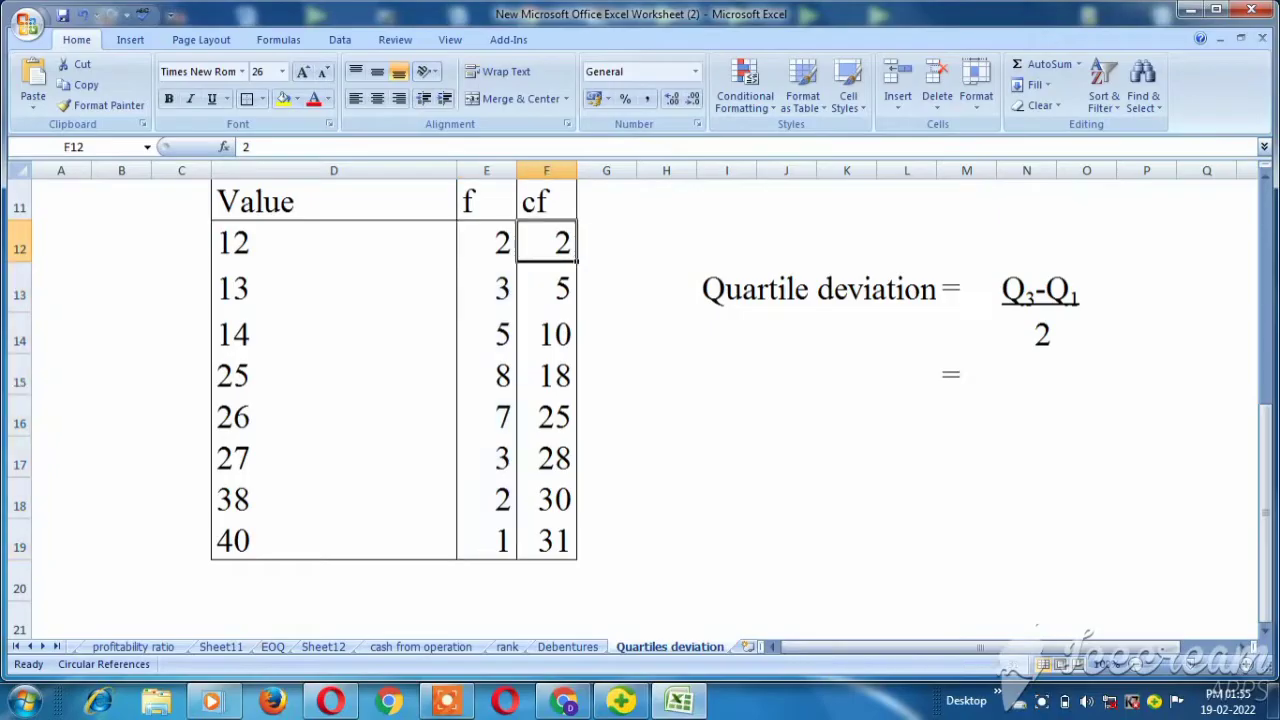
key("Up")
key("Up")
key("Up")
key("Up")
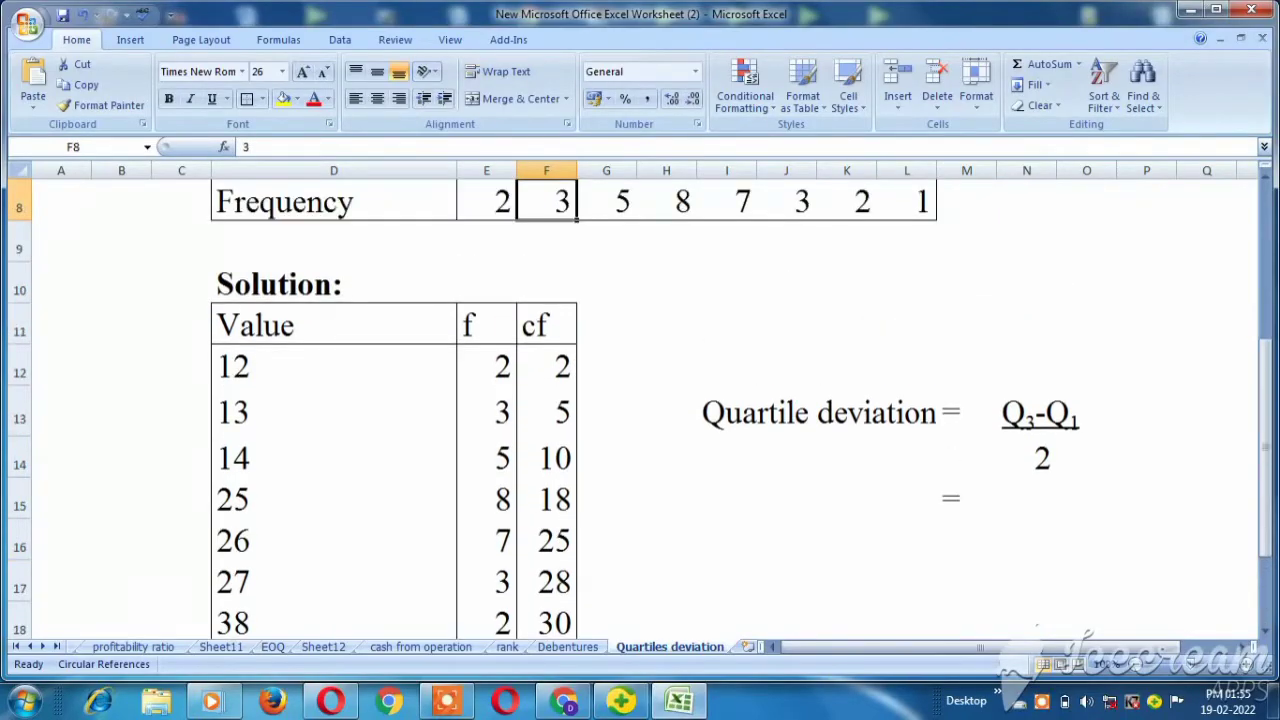
key("Down")
key("Down")
key("Down")
key("Right")
key("Right")
key("Down")
key("Down")
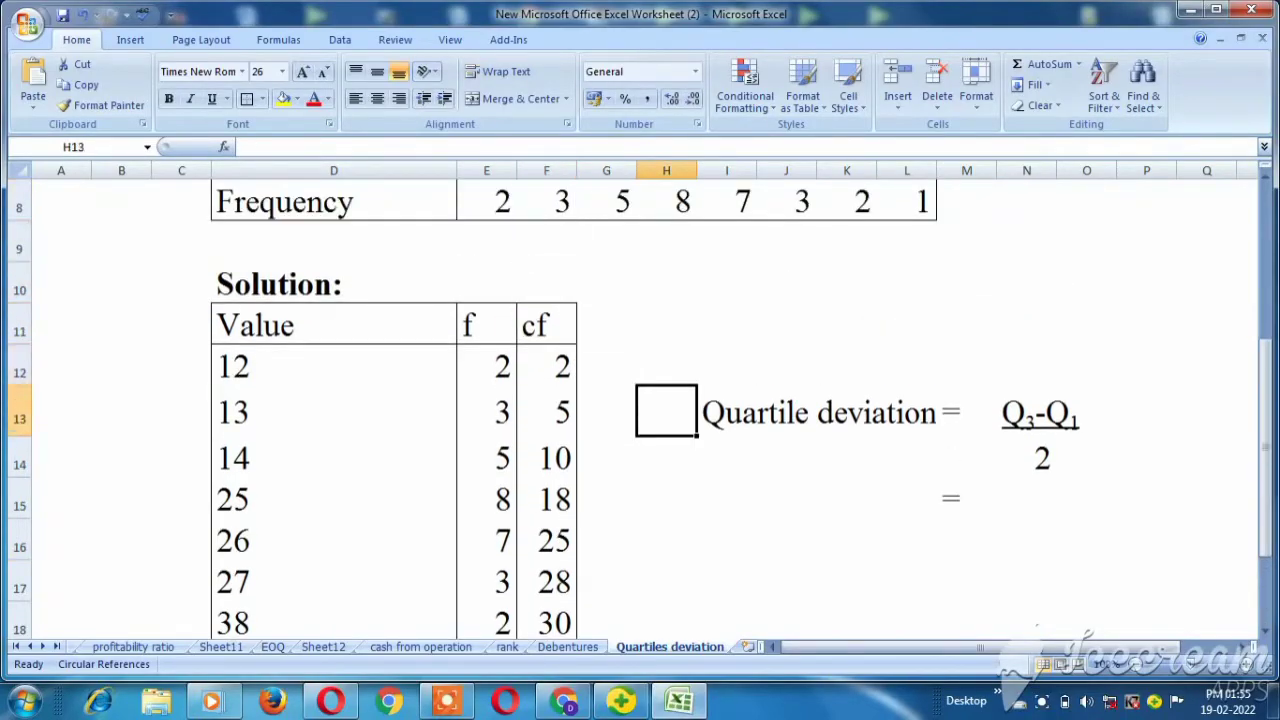
key("Right")
key("Right")
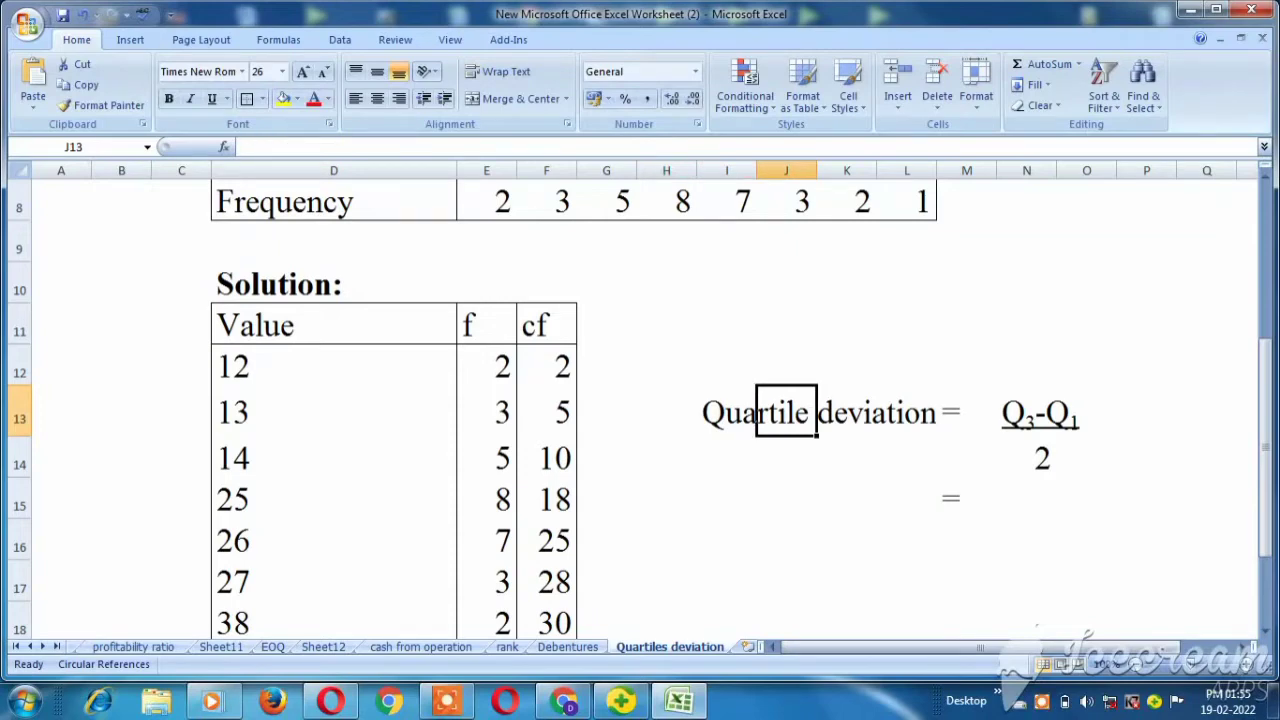
key("Down")
key("Down")
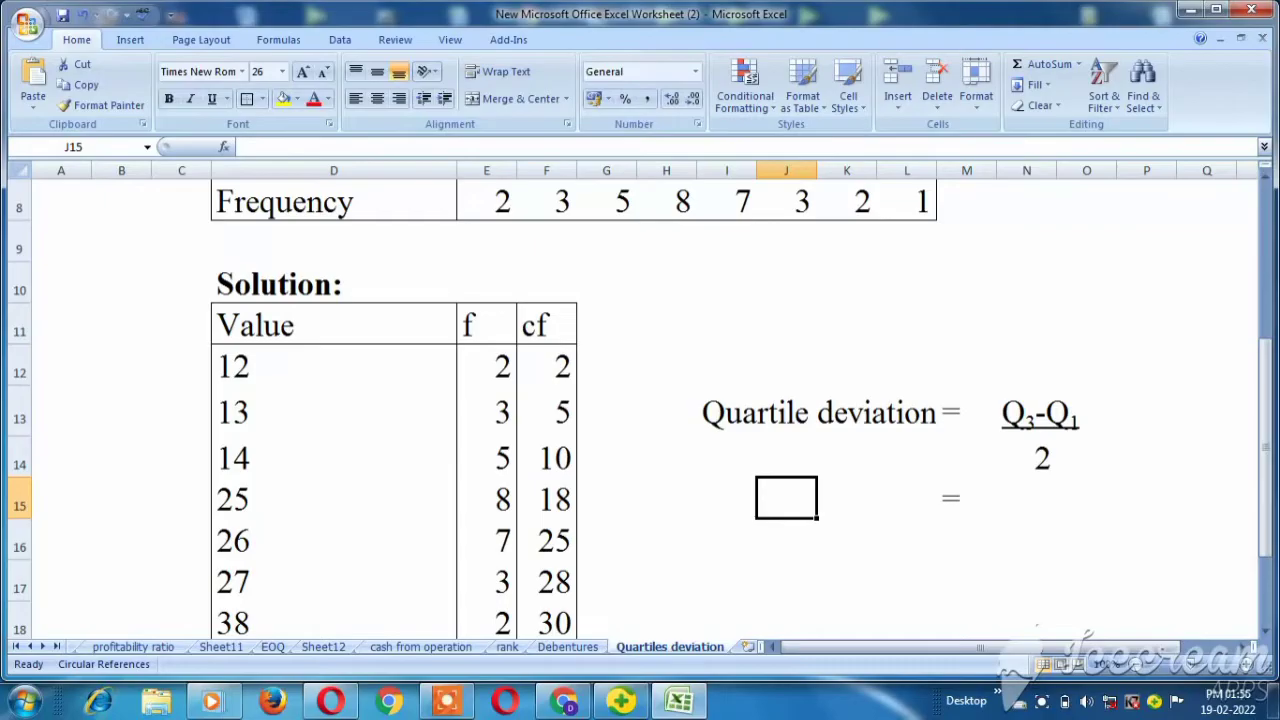
key("Down")
key("Down")
key("Down")
key("Down")
key("Down")
key("Down")
Step: Label cell D21 below the table as Q1
key("Left")
key("Left")
key("Left")
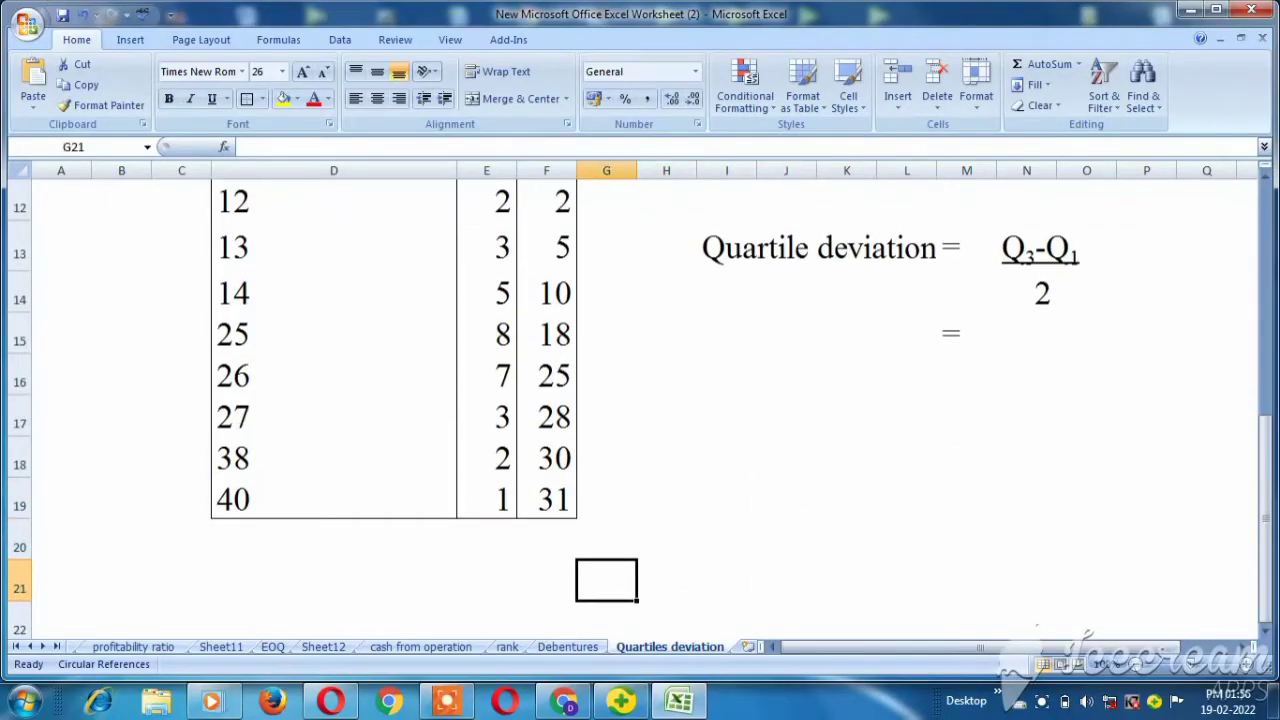
key("Left")
key("Left")
key("Left")
key("Left")
key("Right")
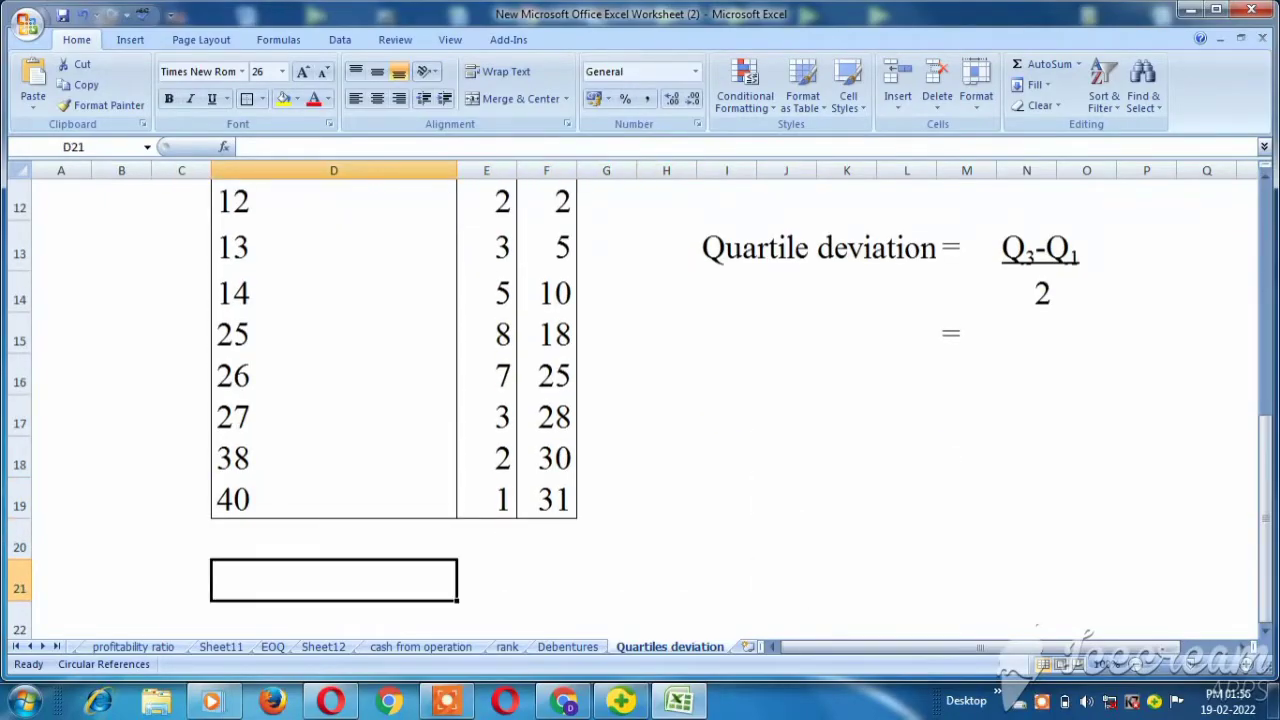
type("Q")
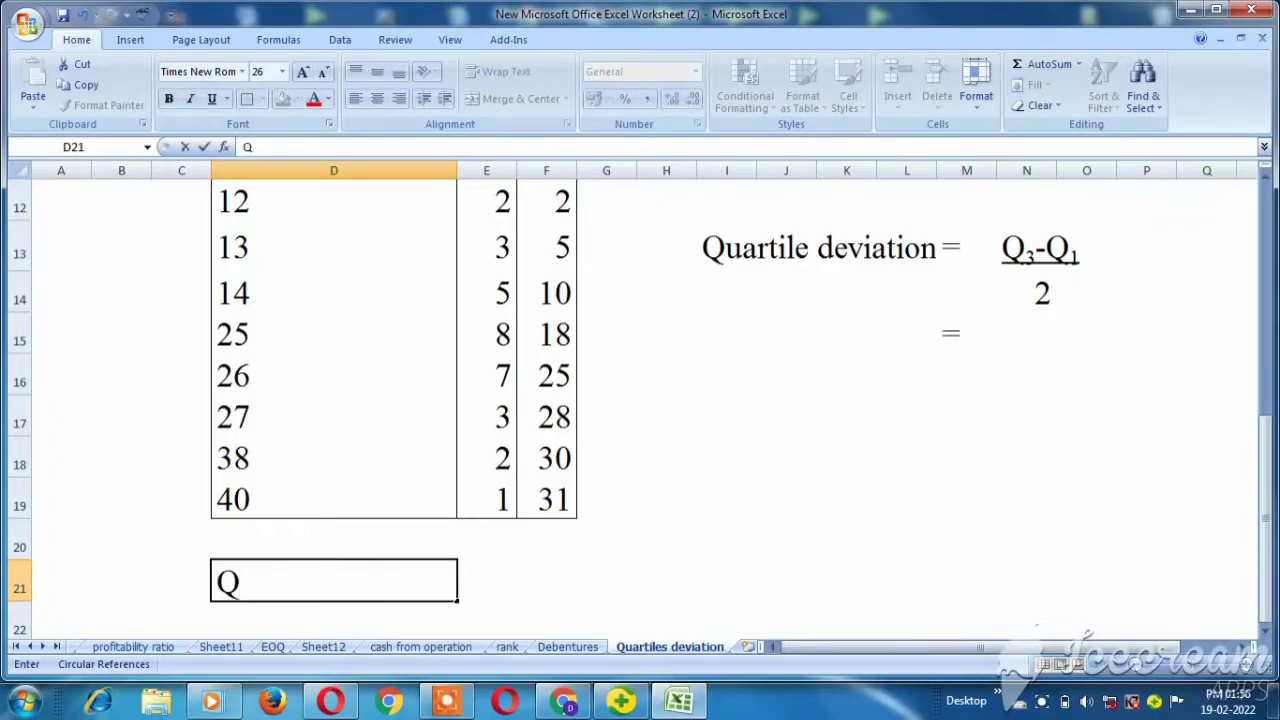
type("1")
key("Return")
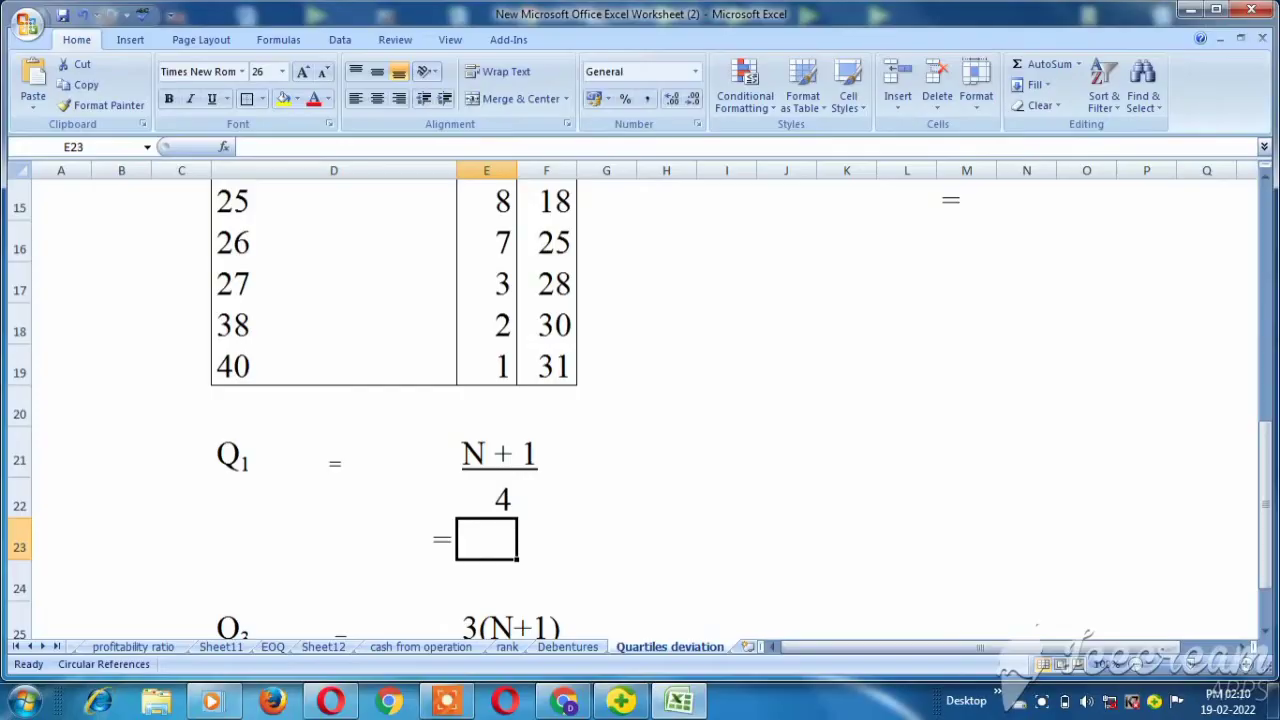
Step: Select the f column frequencies to confirm N totals 31
key("Up")
key("Up")
key("Up")
key("Up")
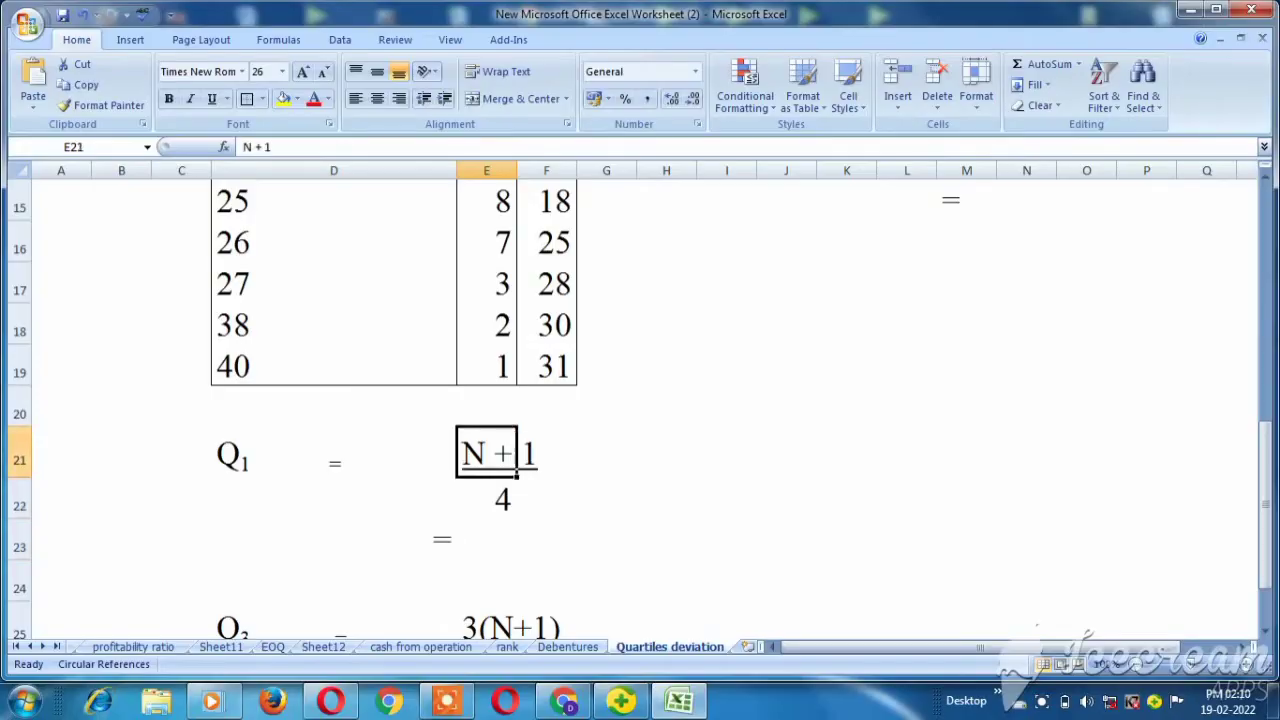
key("Up")
key("Up")
key("Up")
key("Up")
key("Up")
key("Up")
key("Up")
key("Up")
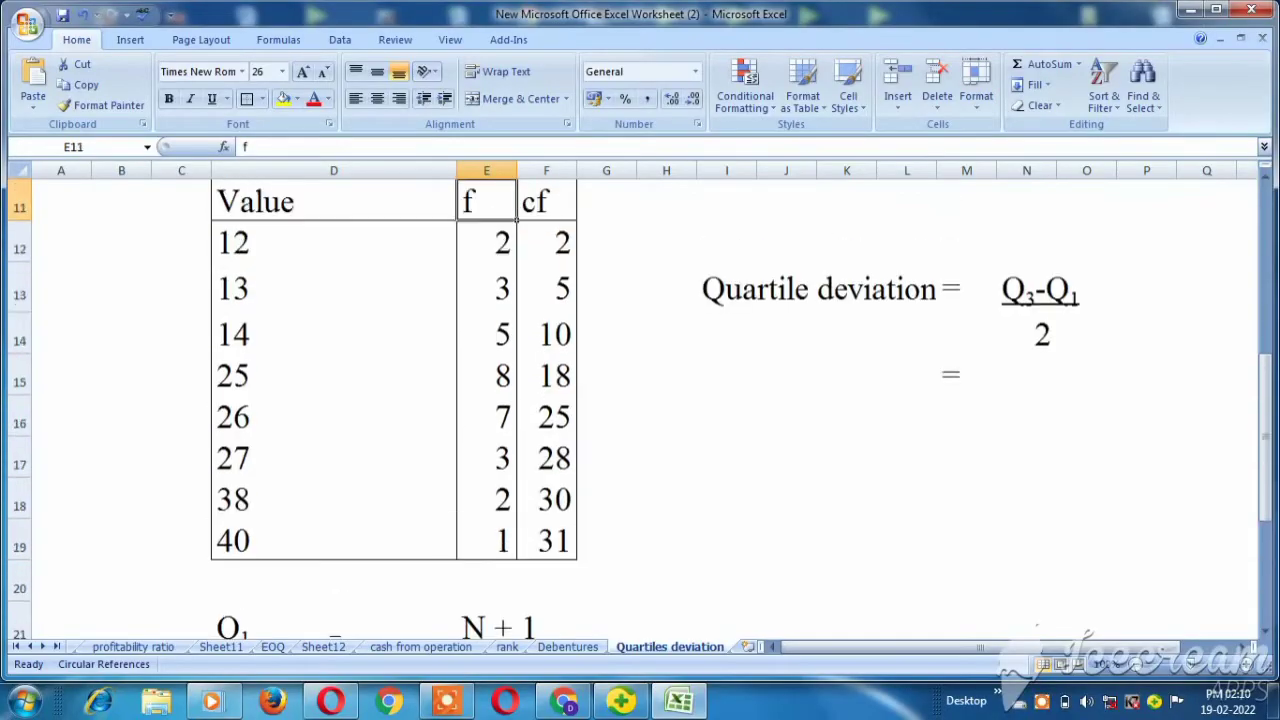
key("Down")
key("Down")
key("Down")
key("Down")
key("Down")
key("Down")
key("Down")
key("Down")
key("Down")
key("Up")
key("Up")
key("Up")
key("Up")
key("Up")
key("Up")
key("Up")
key("Up")
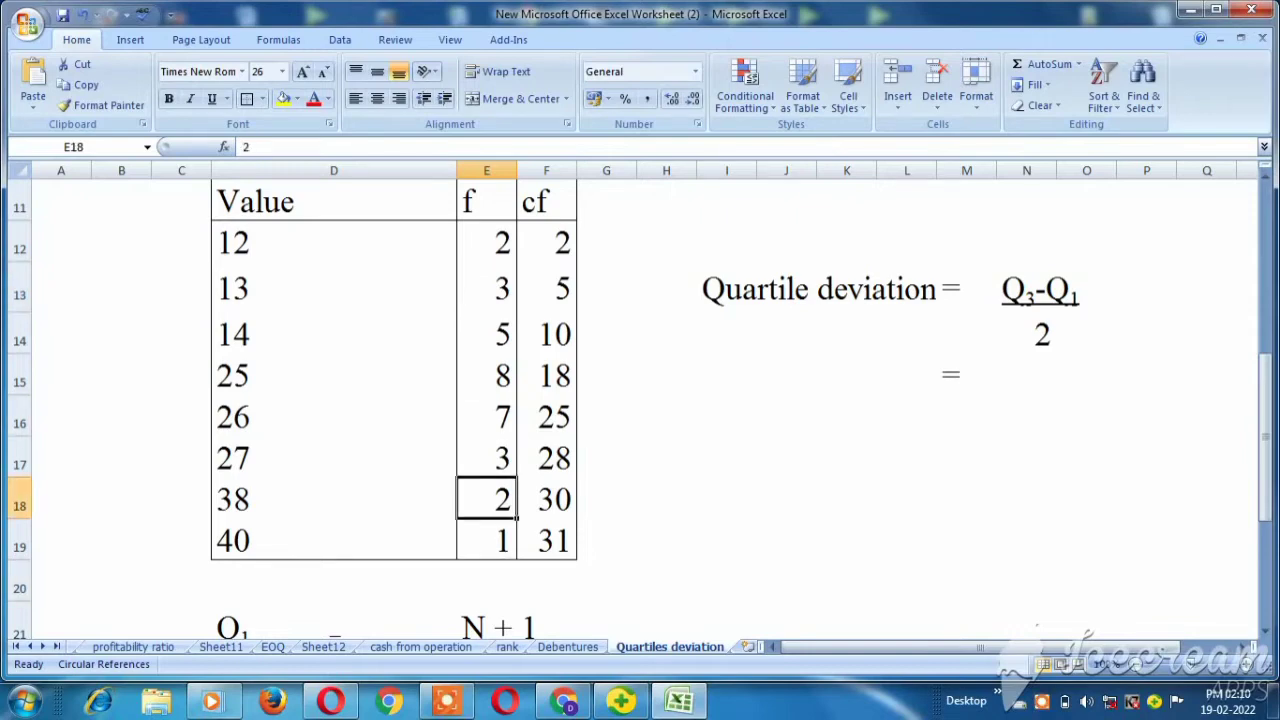
key("shift+Down")
key("shift+Down")
key("shift+Down")
key("shift+Down")
key("shift+Down")
key("shift+Down")
key("shift+Down")
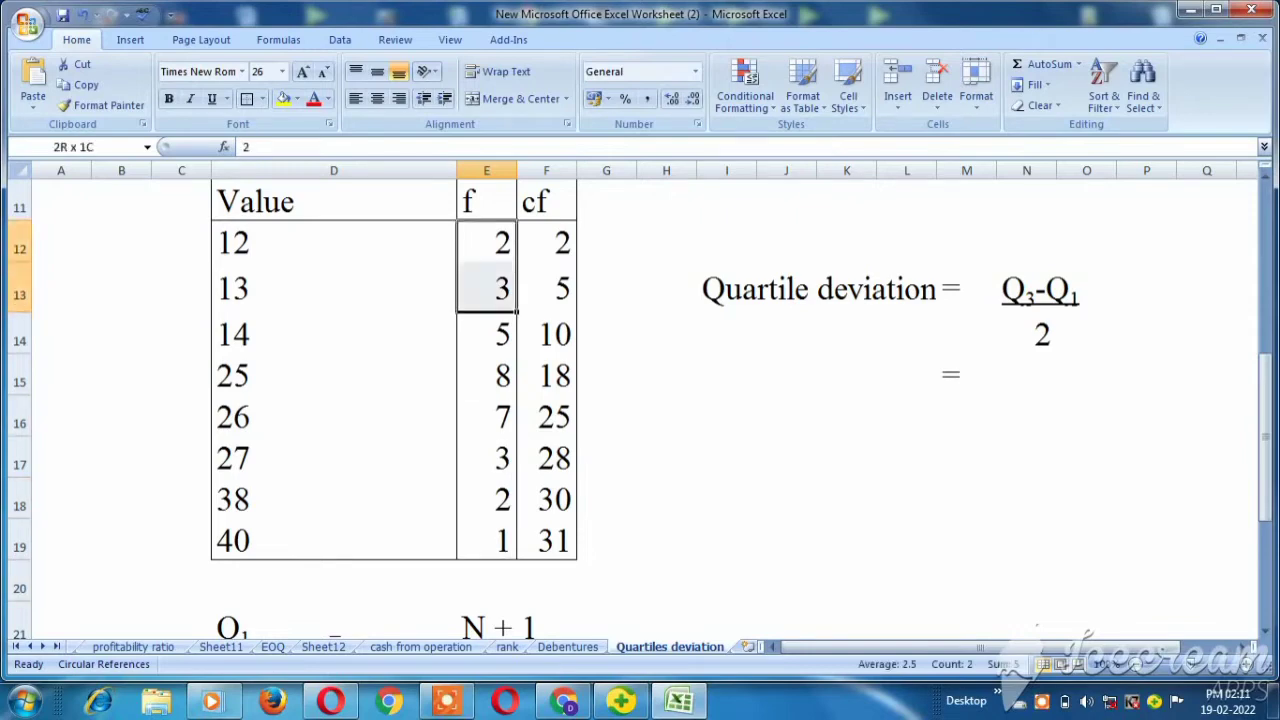
Step: Write the Q1 substitution as '= followed by 31+1 underlined over 4
key("Right")
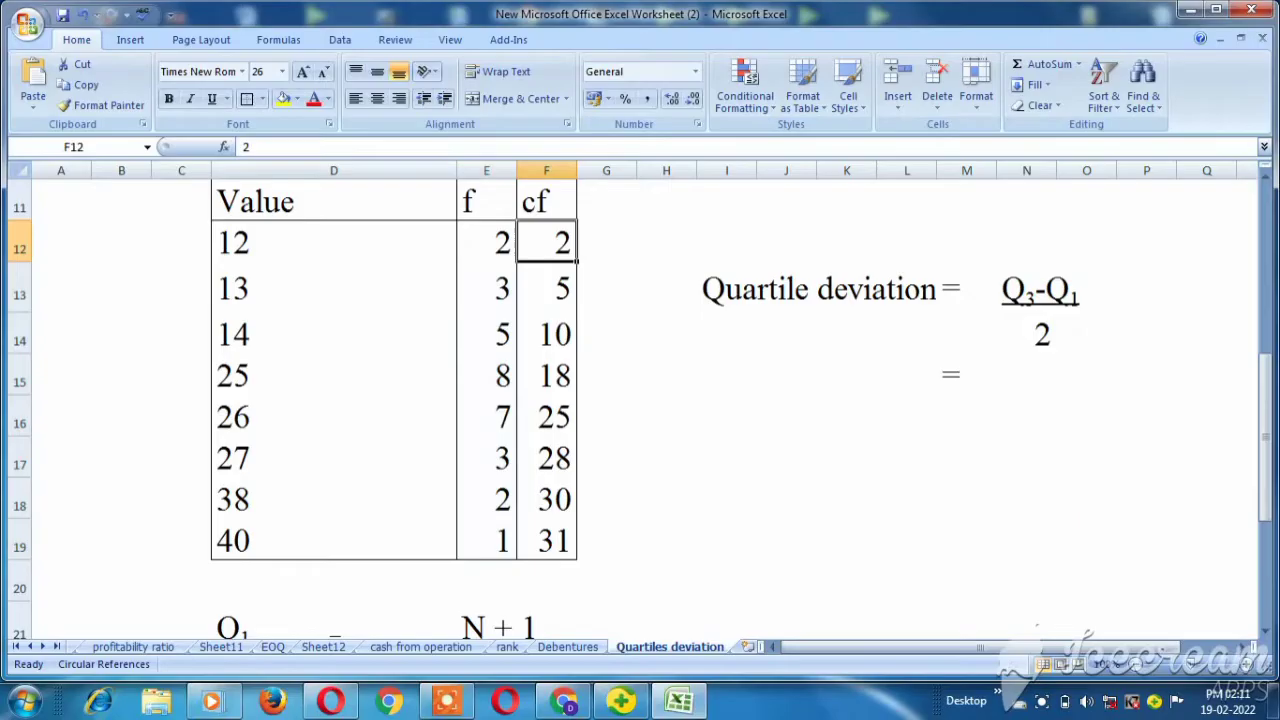
key("Down")
key("Down")
key("Down")
key("Down")
key("Down")
key("Down")
key("Down")
key("Down")
key("Down")
key("Down")
key("Left")
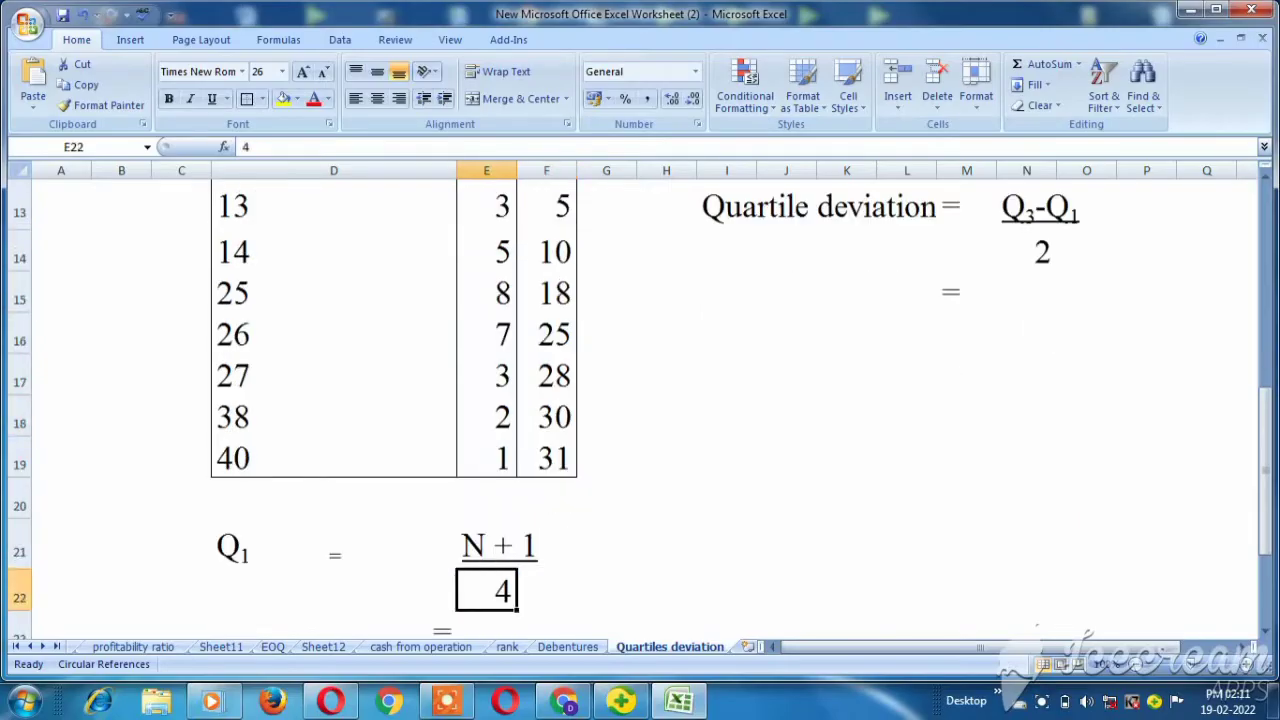
key("Up")
key("Right")
key("Right")
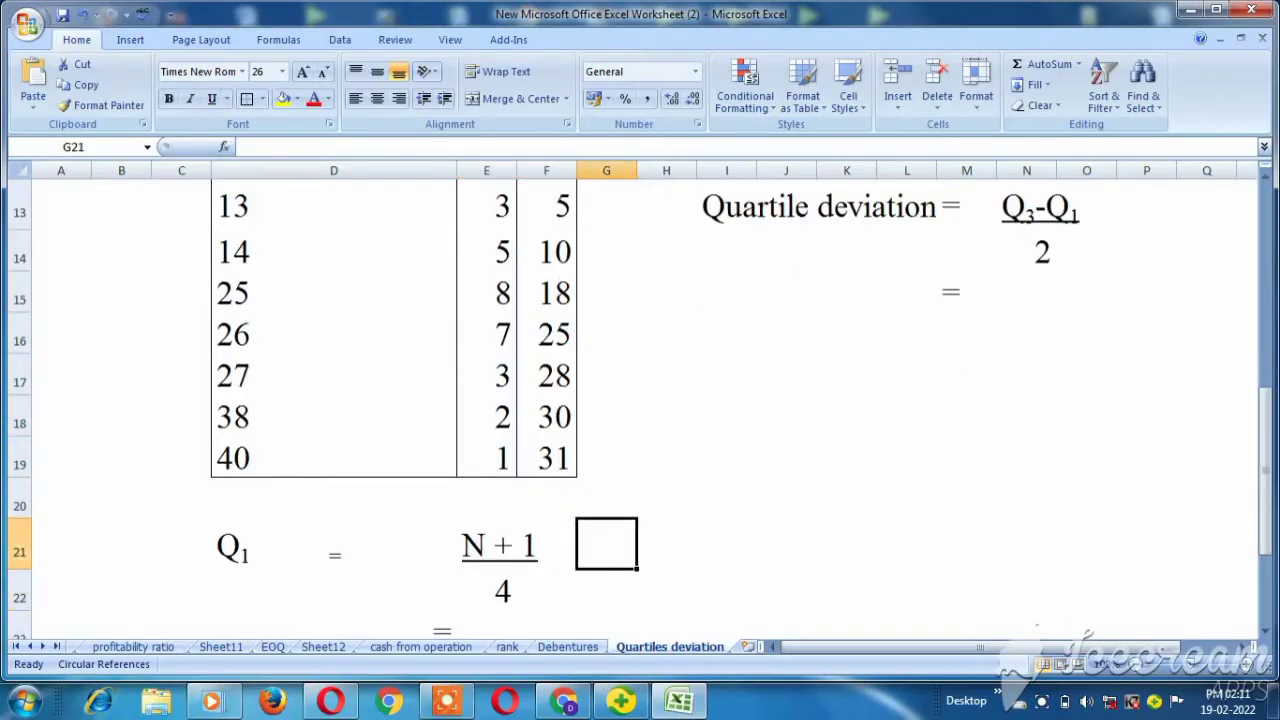
type("'=")
key("Right")
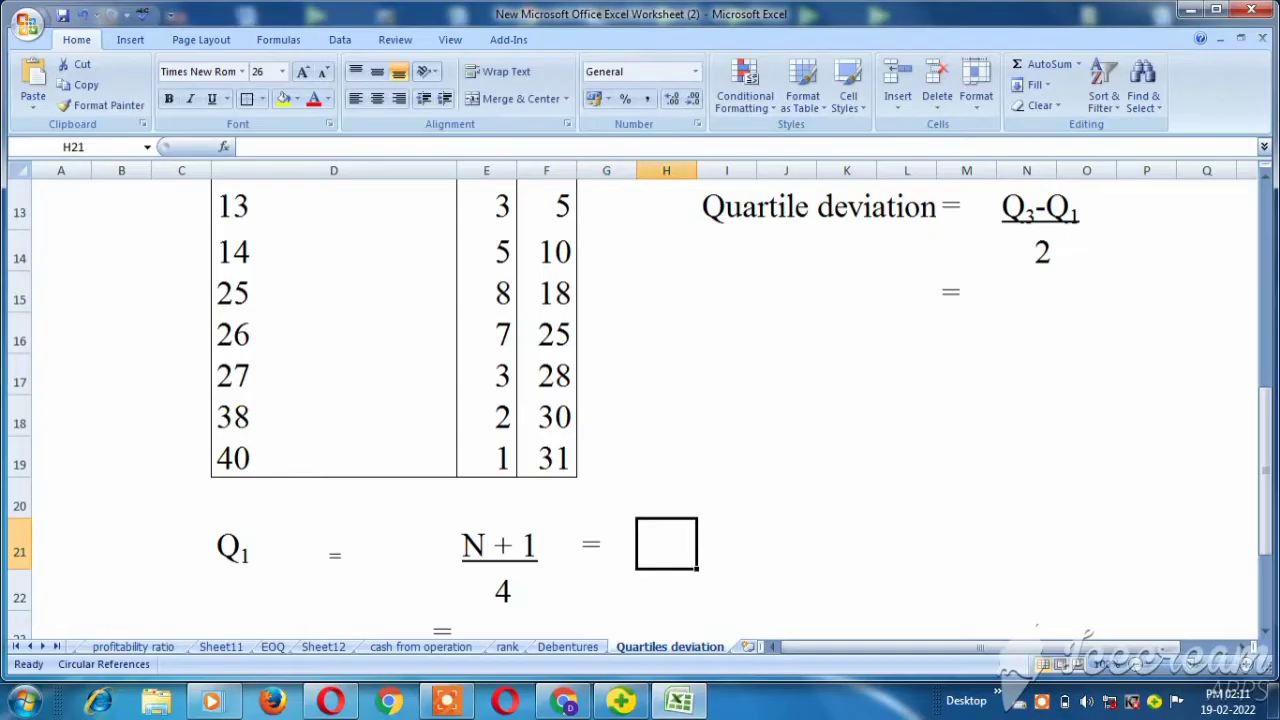
type("31")
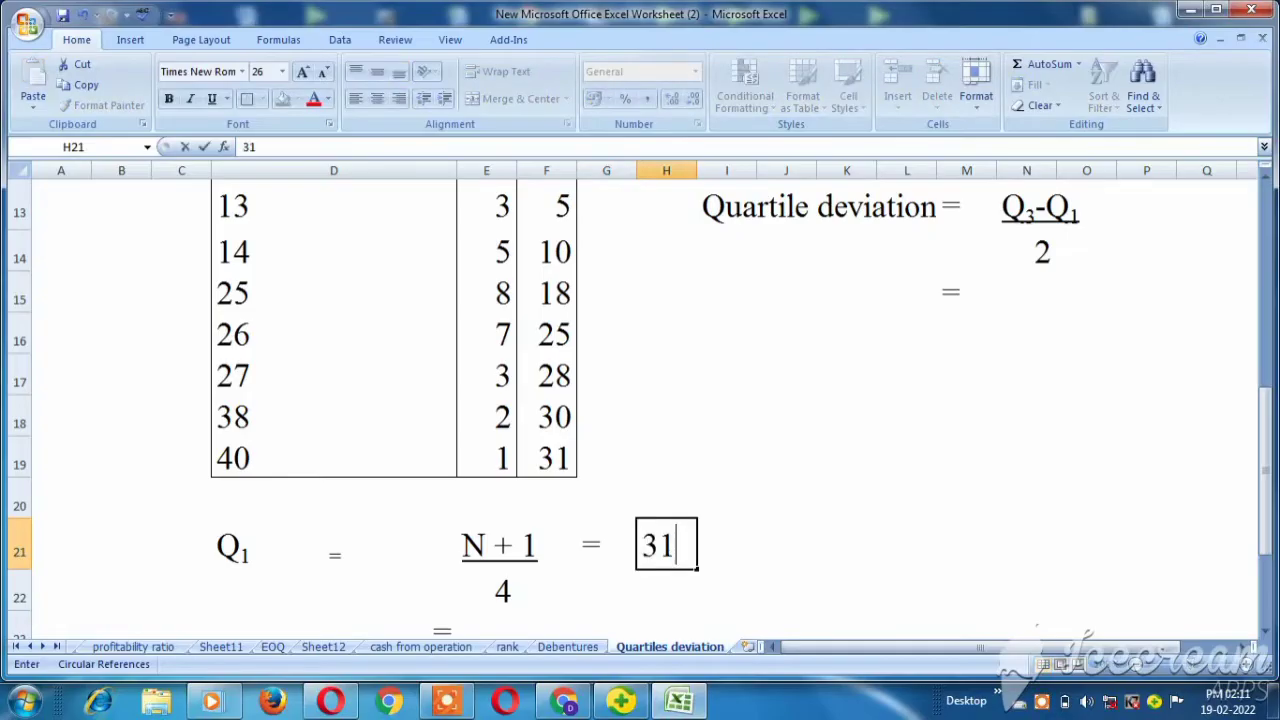
type("+1")
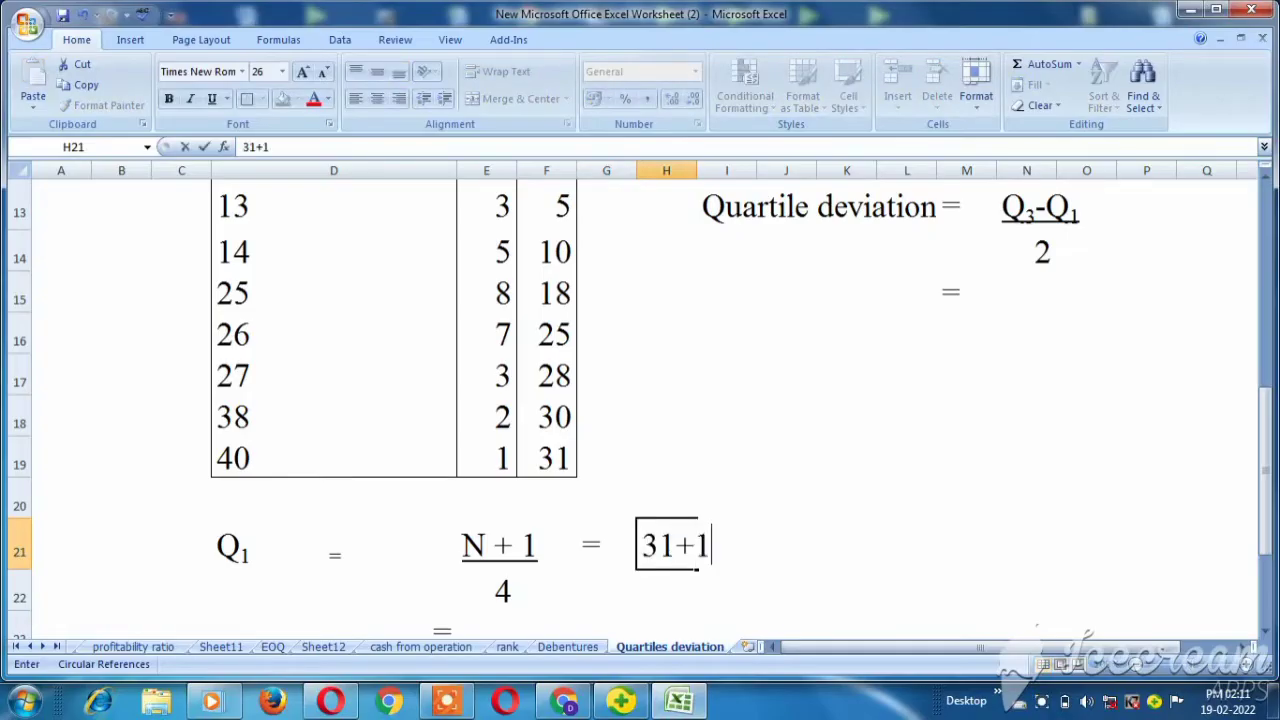
key("Left")
left_click(666, 545)
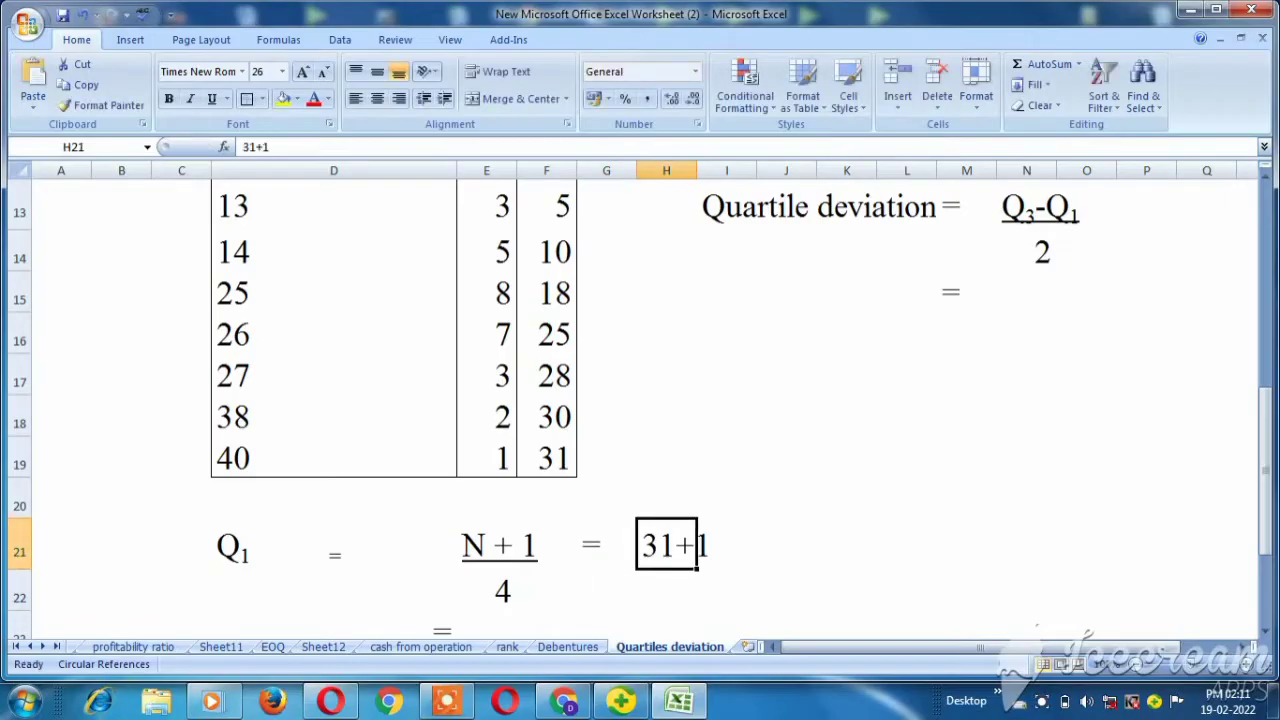
key("ctrl+u")
key("Return")
type("4")
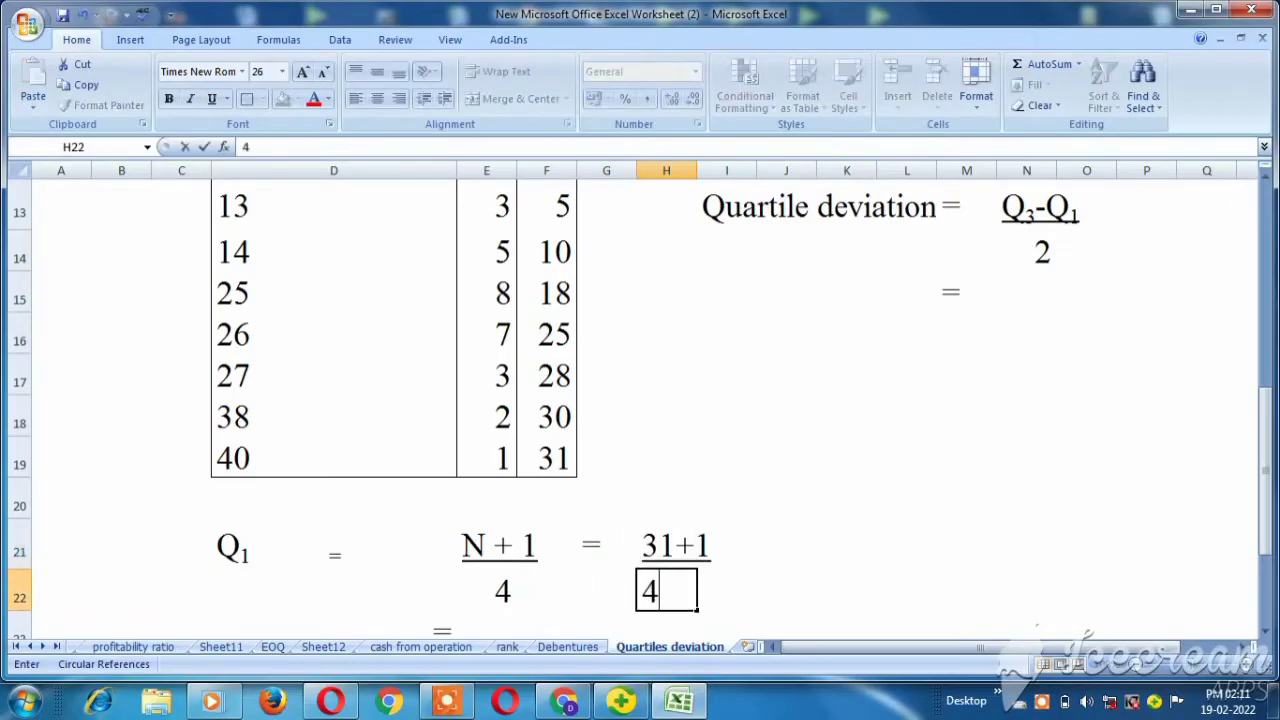
key("Return")
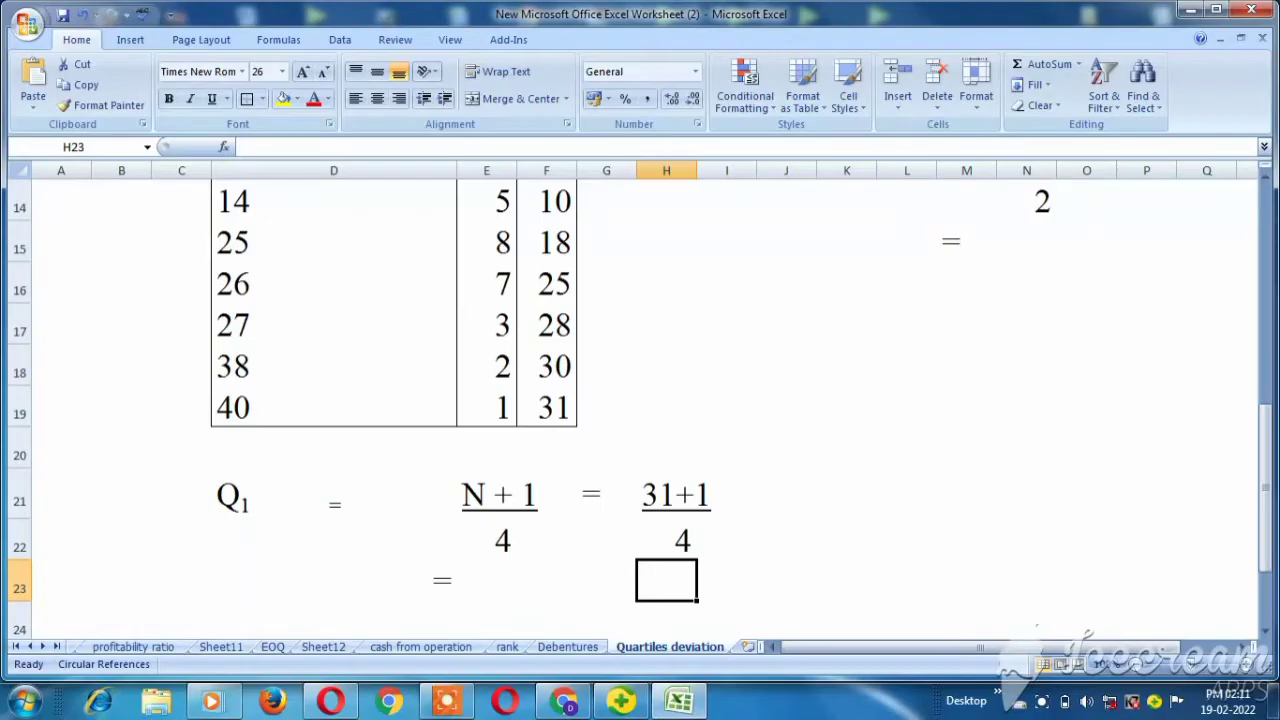
Step: Enter the Q1 result 8 beside the equals sign
key("Left")
key("Left")
key("Left")
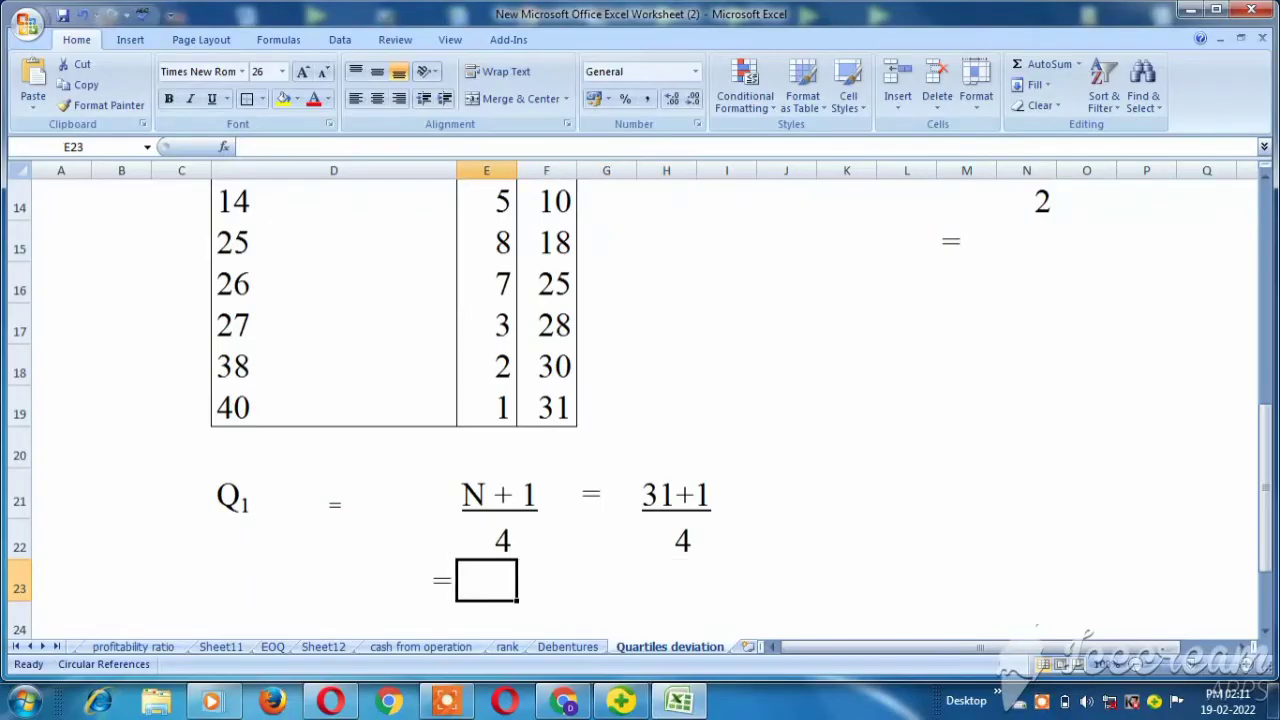
type("8")
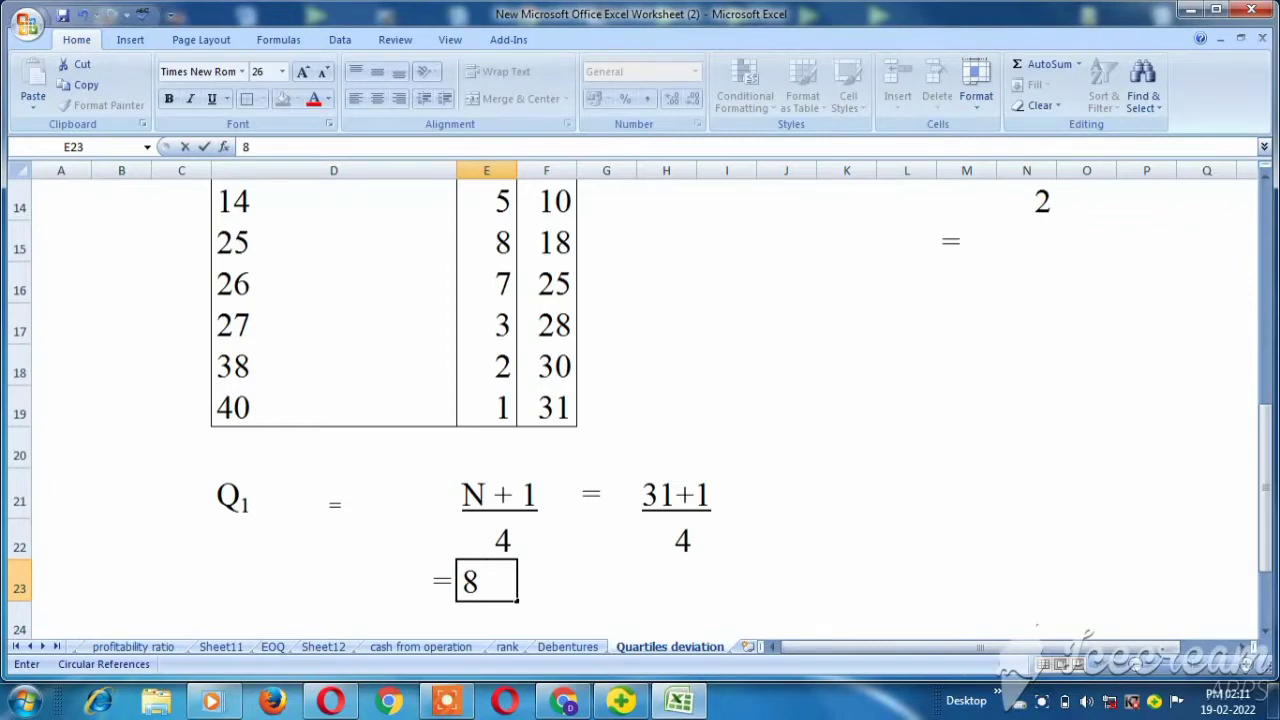
key("Return")
key("Up")
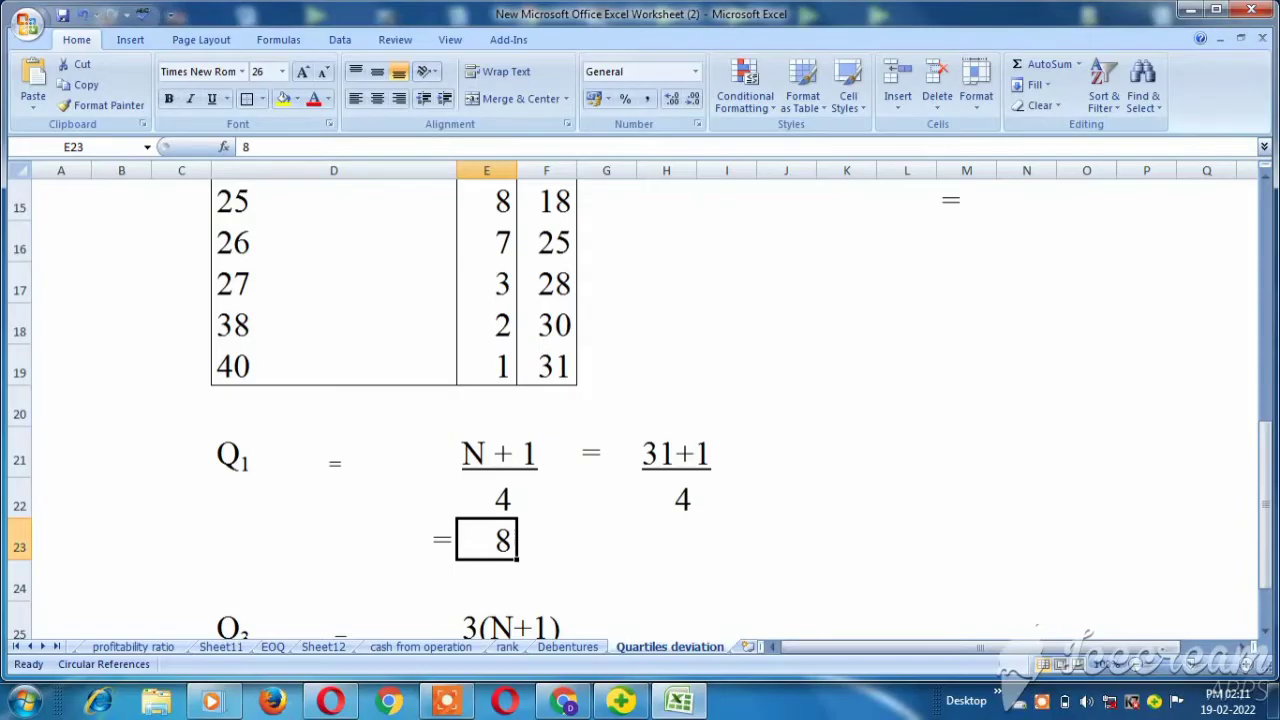
key("Up")
key("Down")
Step: Locate cumulative frequency 10, where the 8th item falls, in the cf column
left_click(486, 460)
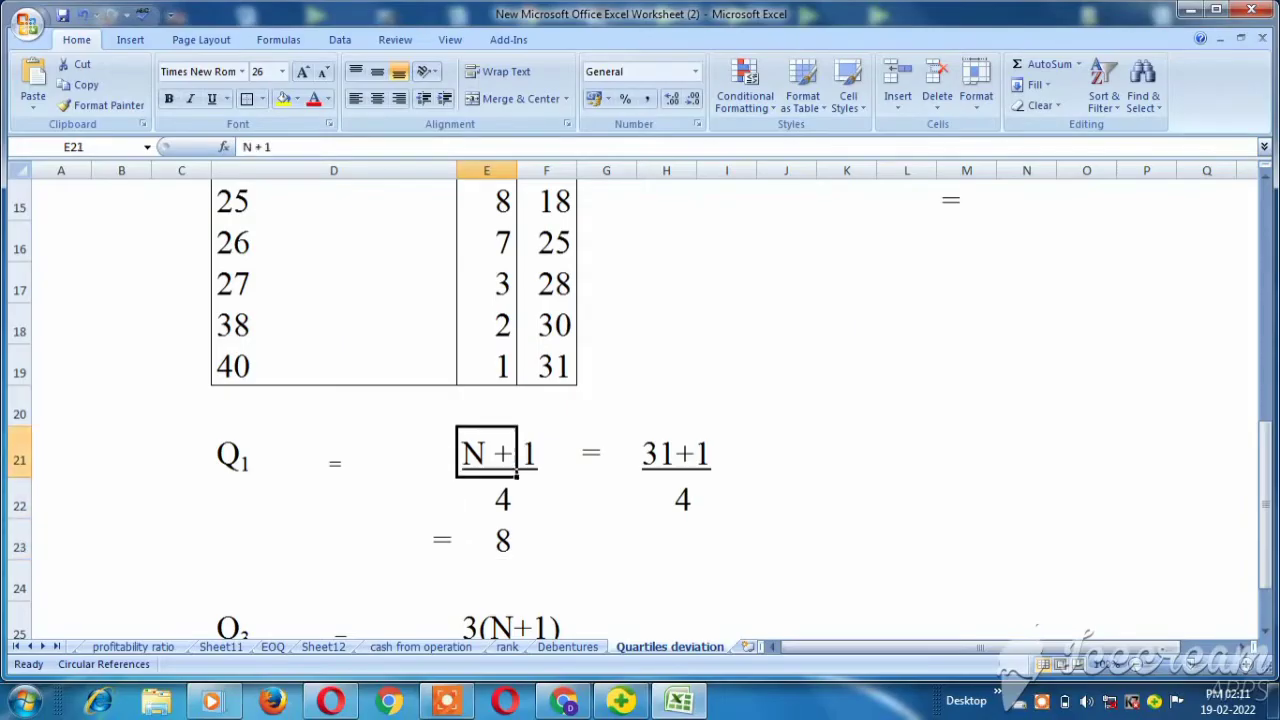
left_click(486, 500)
left_click(486, 413)
left_click(486, 285)
left_click(486, 243)
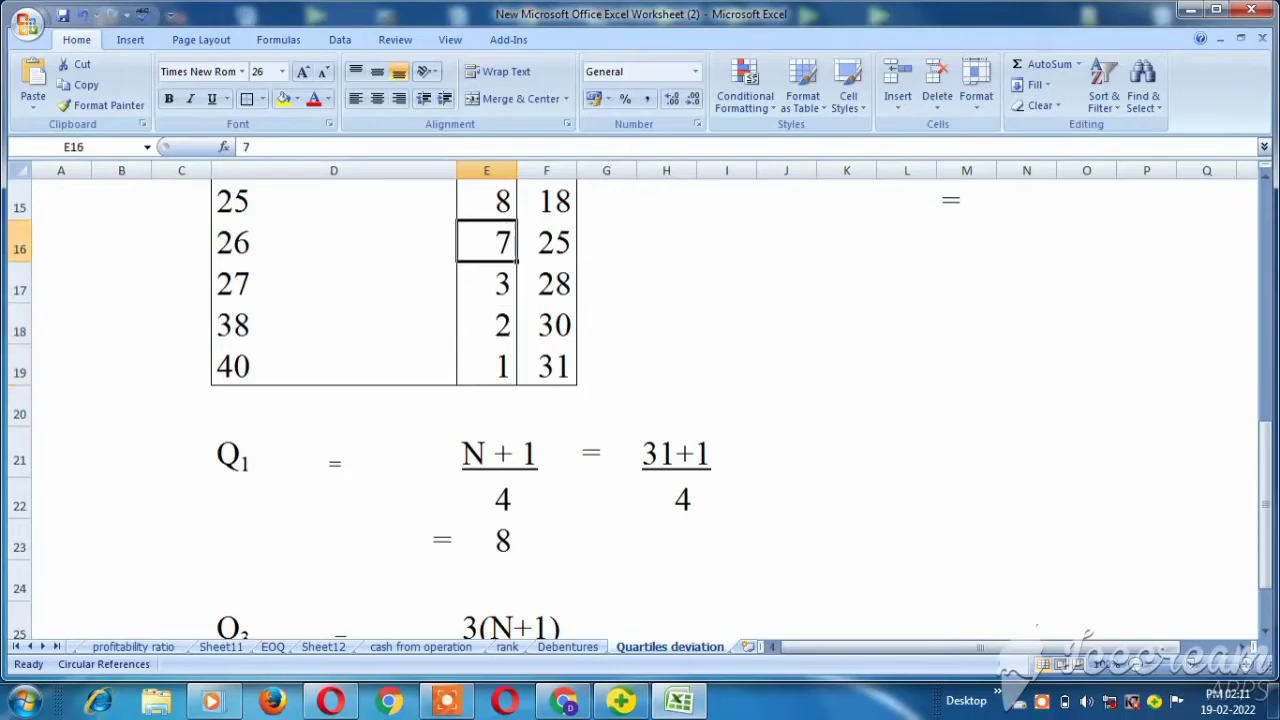
left_click(546, 243)
key("Up")
key("Up")
key("Up")
key("Up")
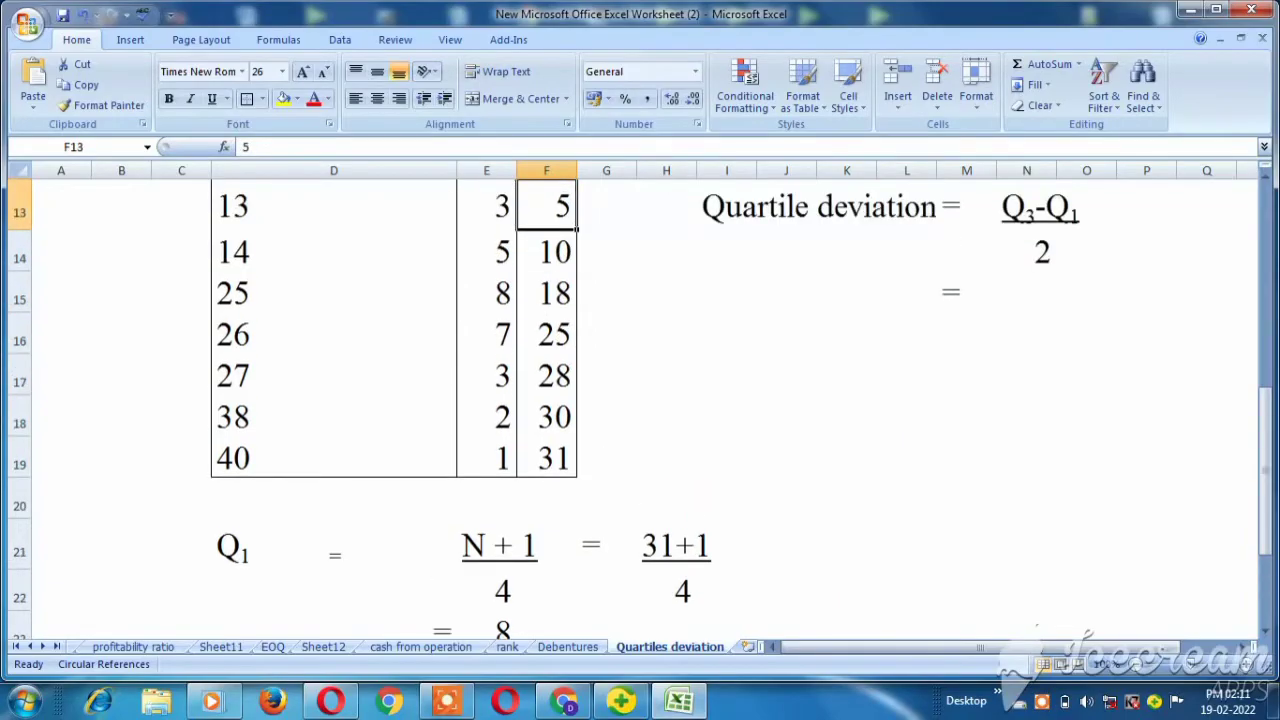
key("Down")
key("Down")
key("Up")
key("Up")
key("Up")
key("Up")
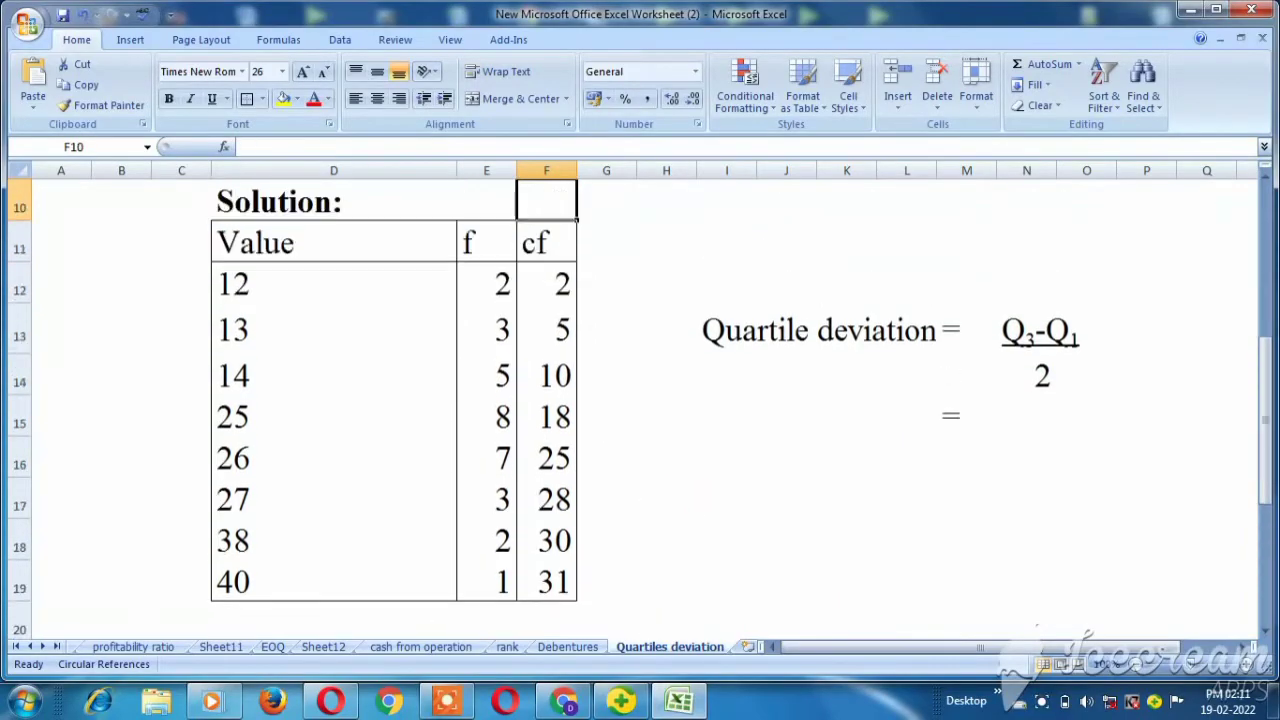
key("Down")
key("Down")
key("Down")
key("Down")
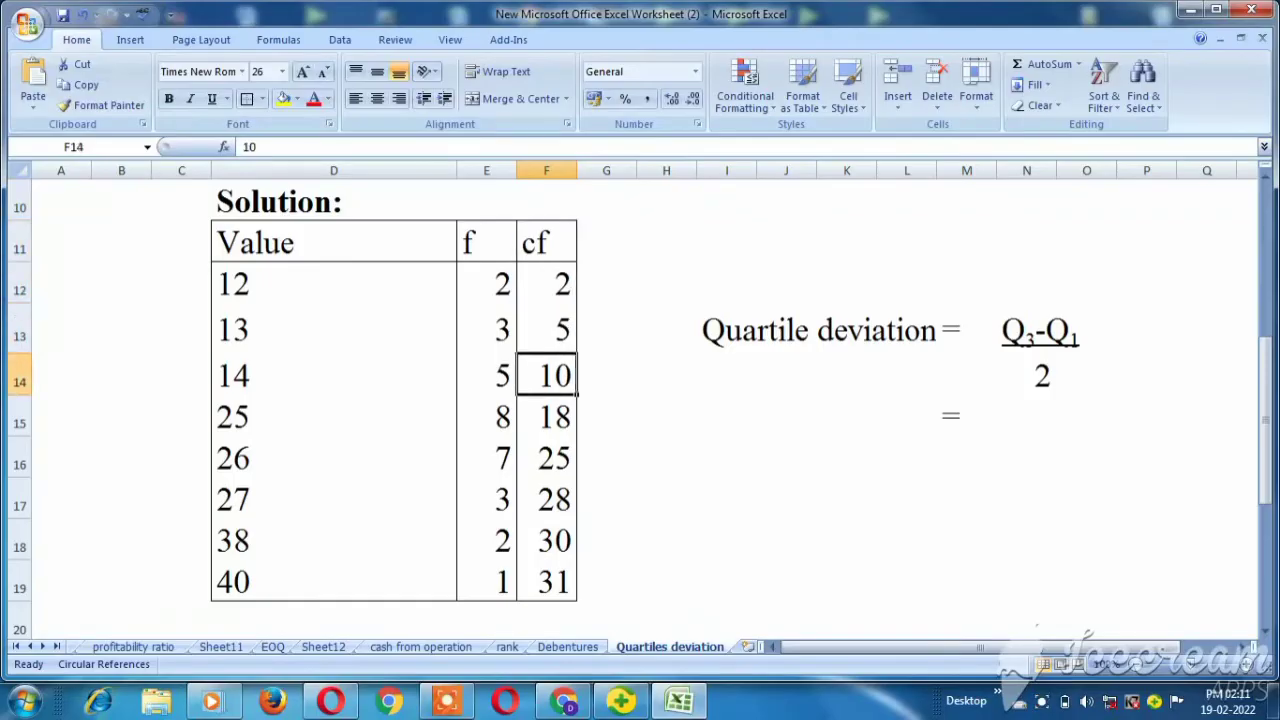
key("Up")
key("Down")
key("Up")
key("Down")
Step: Label the cell beside cf 10 in the value-14 row as Q1
key("Right")
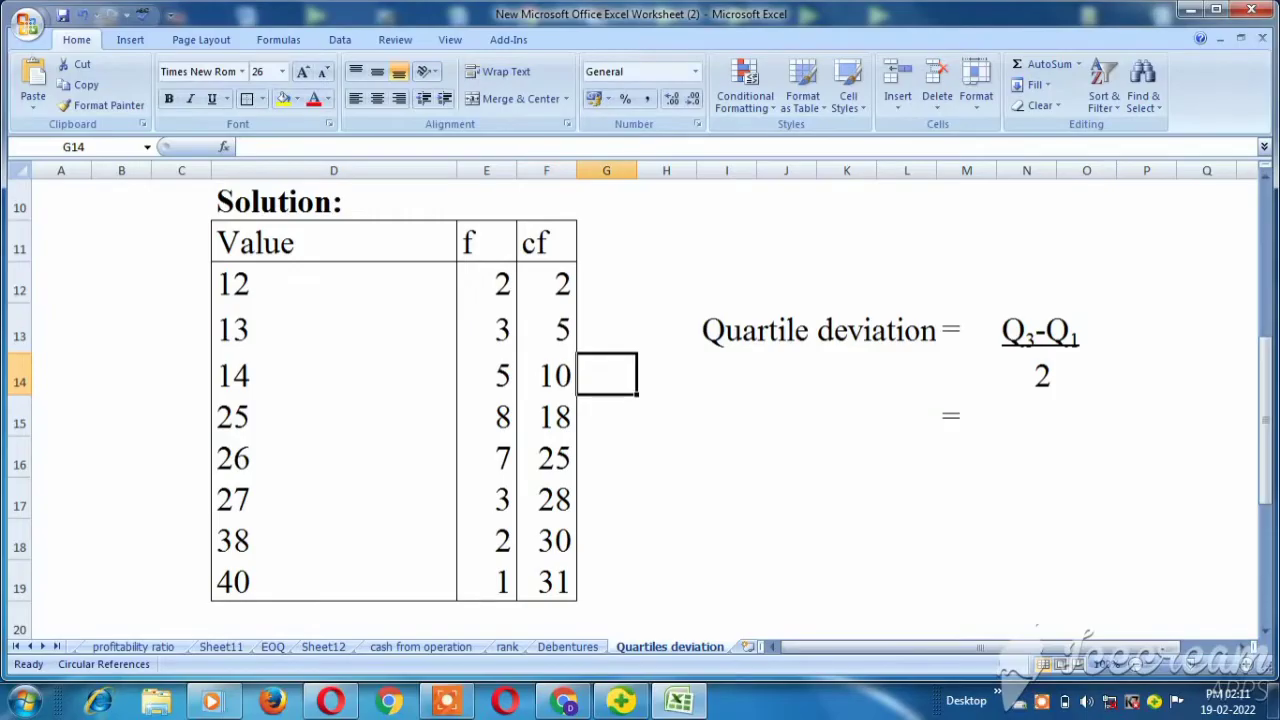
type("q1")
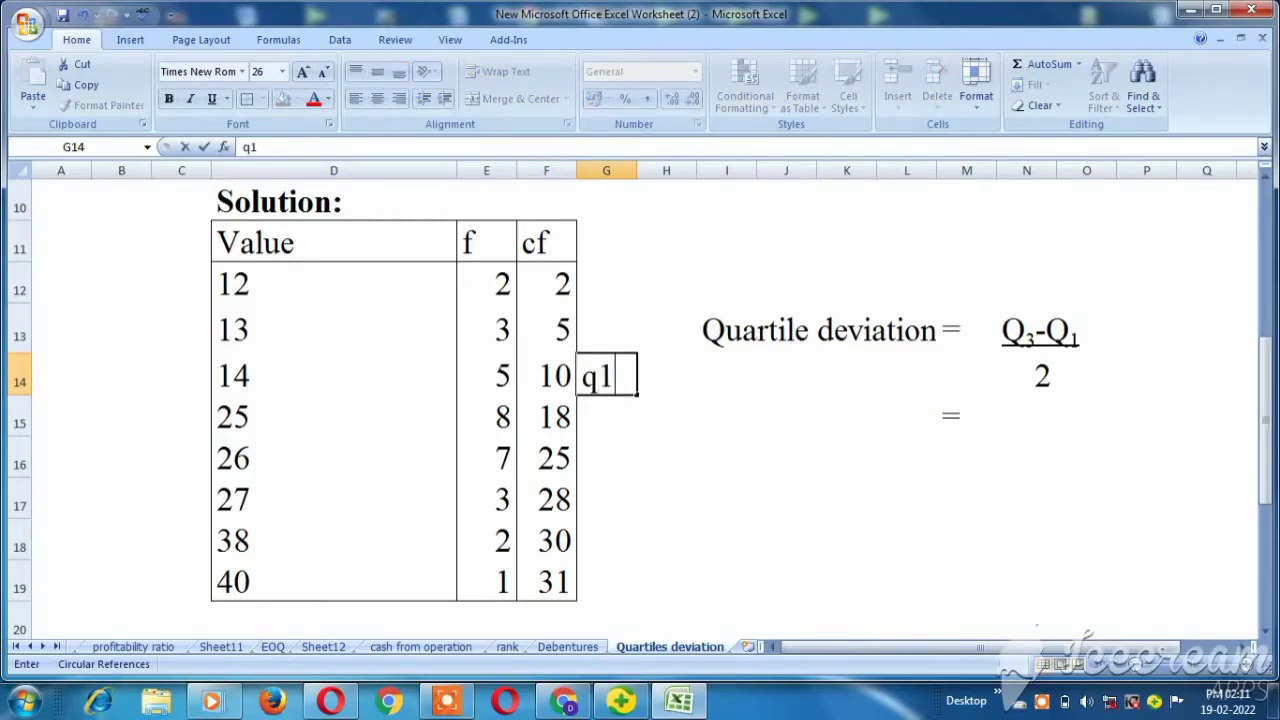
key("BackSpace")
key("BackSpace")
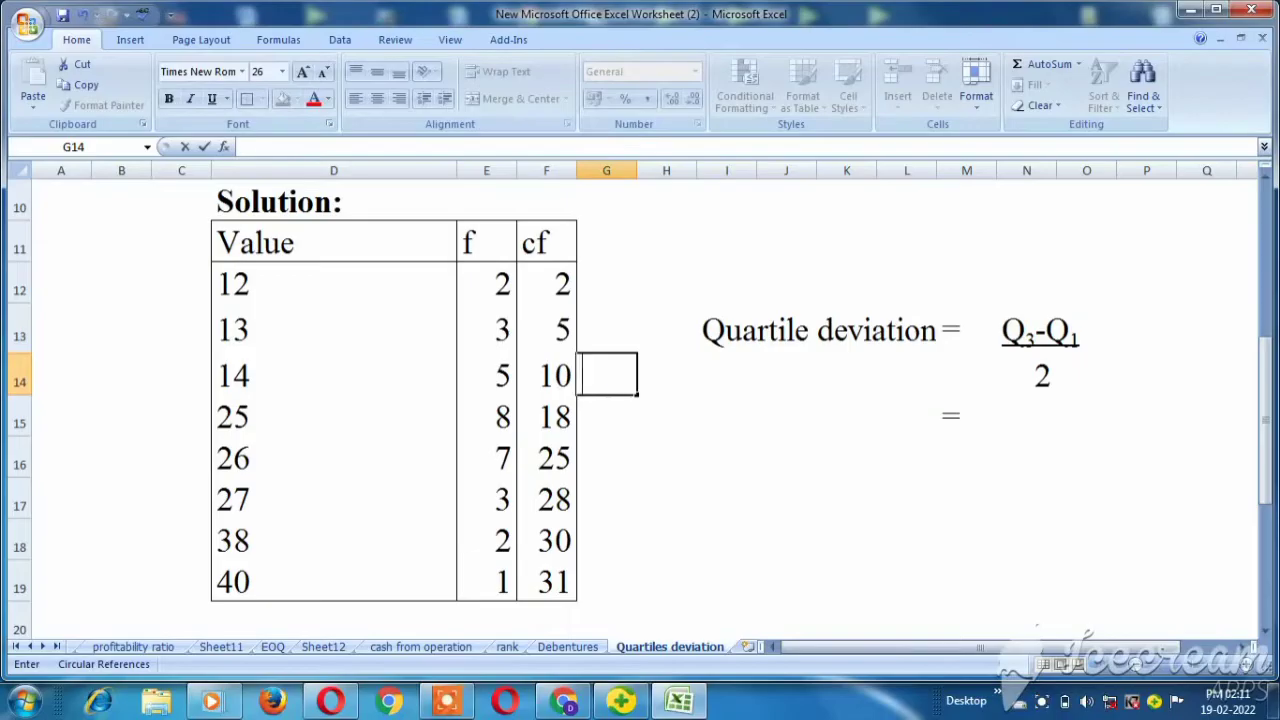
type("Q1")
key("Return")
key("Up")
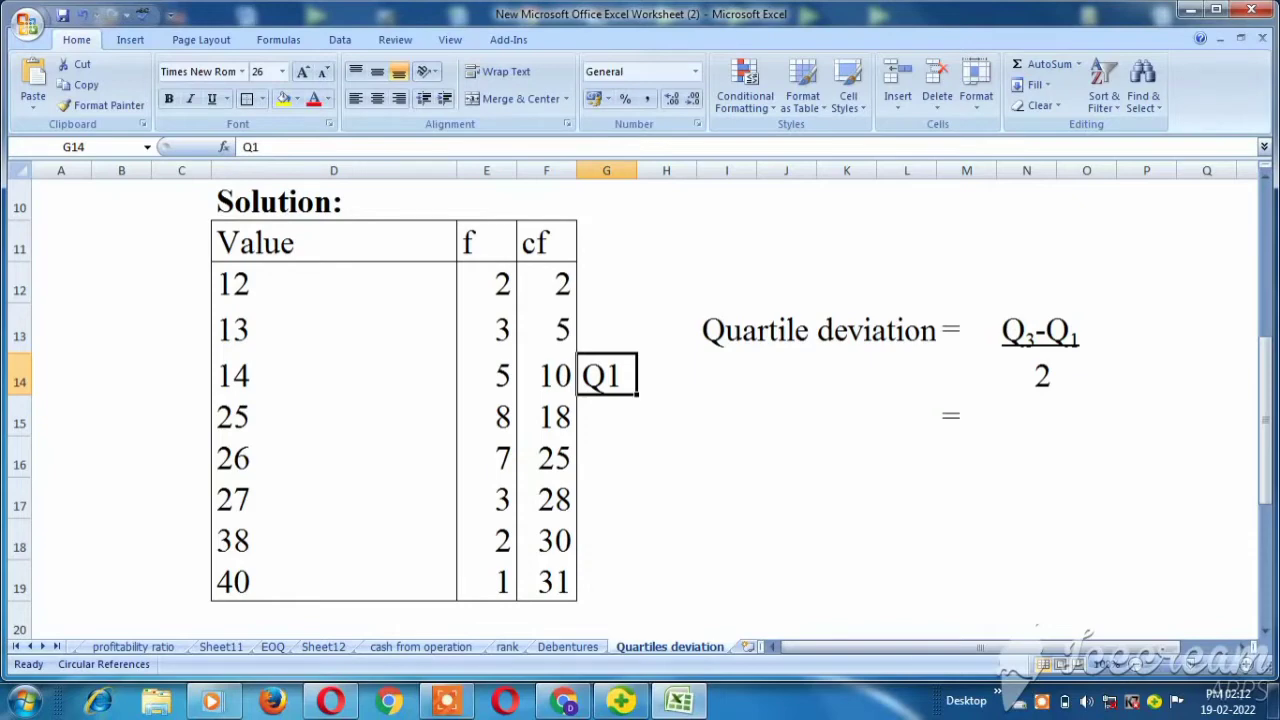
key("Left")
key("Left")
key("Left")
key("Left")
key("Right")
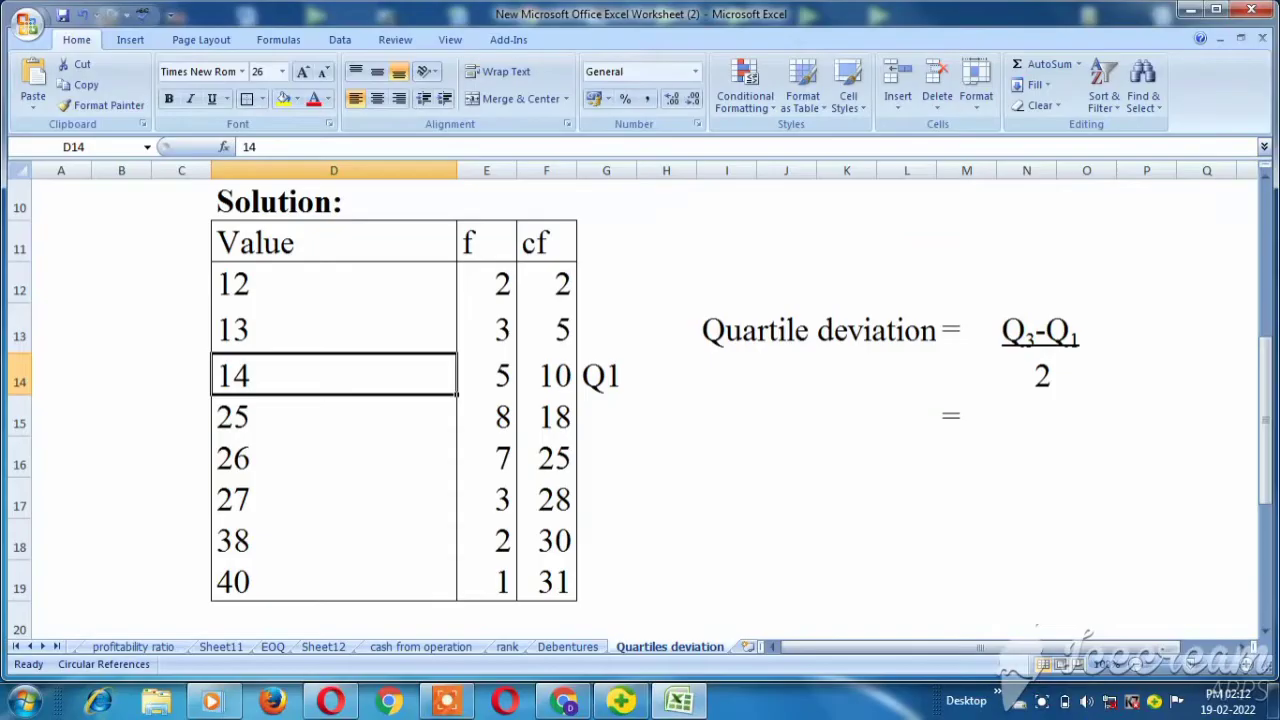
key("Down")
key("Down")
key("Down")
key("Down")
key("Down")
key("Down")
key("Down")
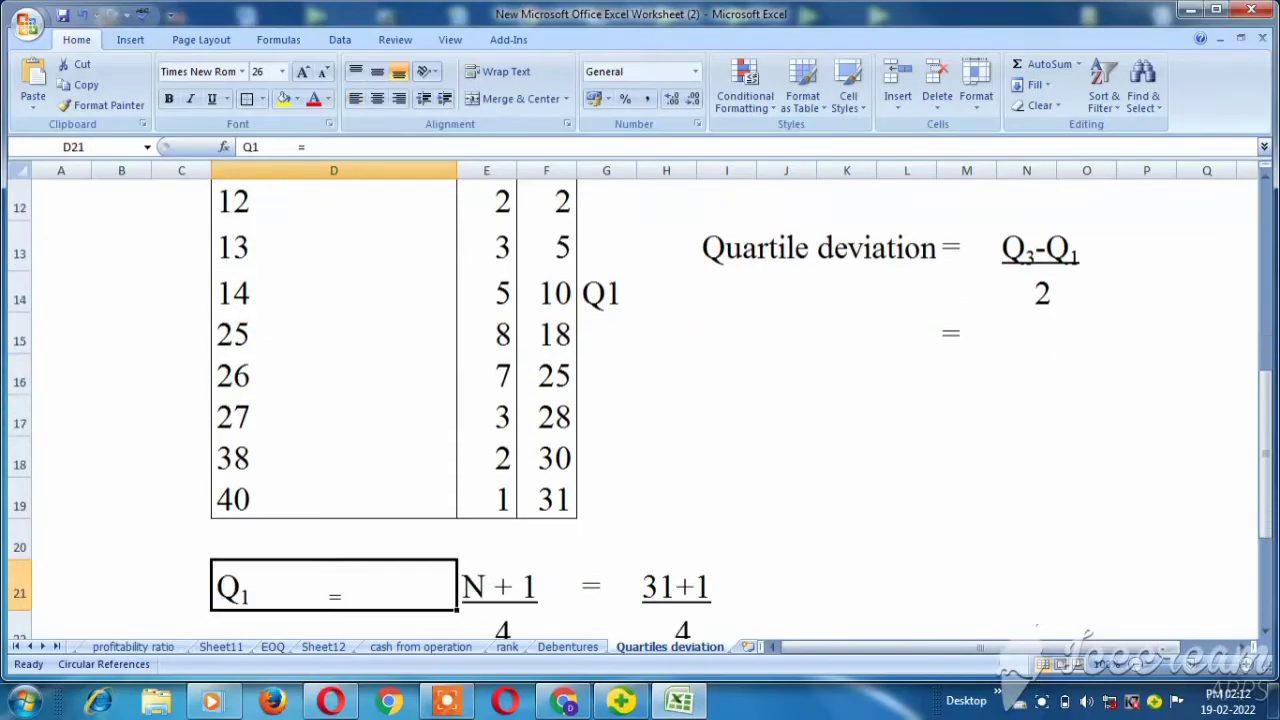
key("Down")
key("Down")
key("Down")
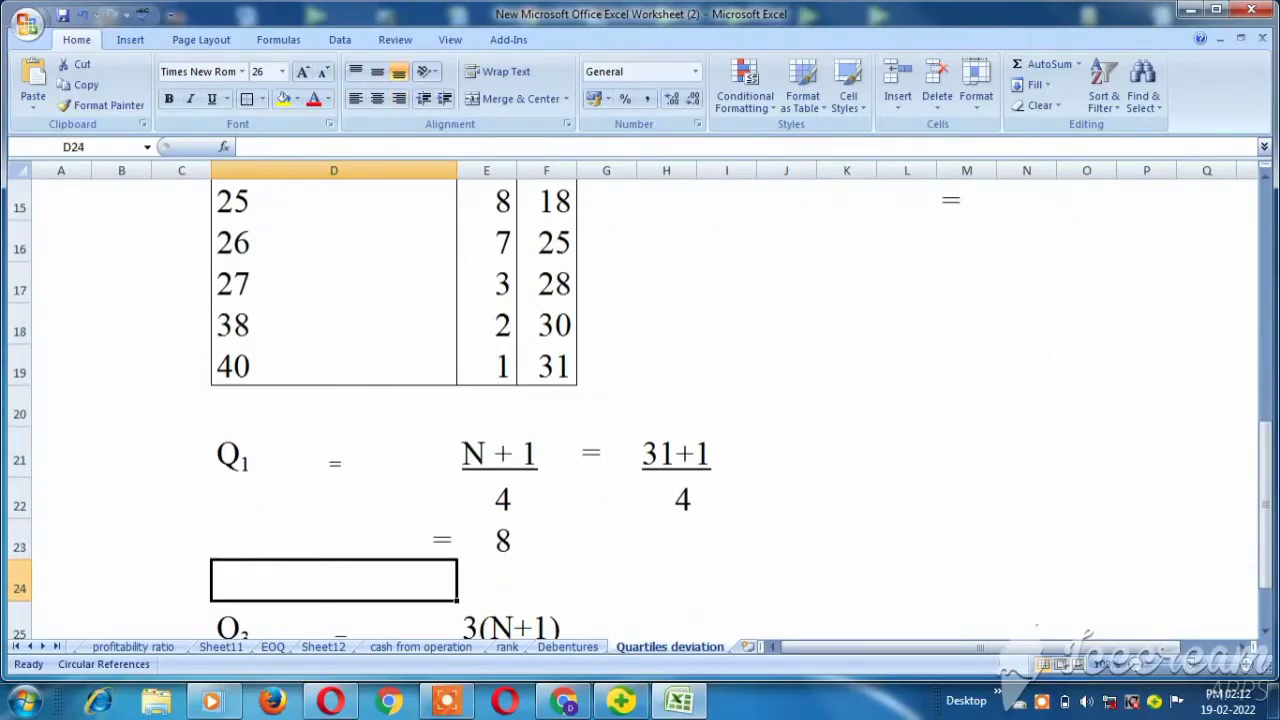